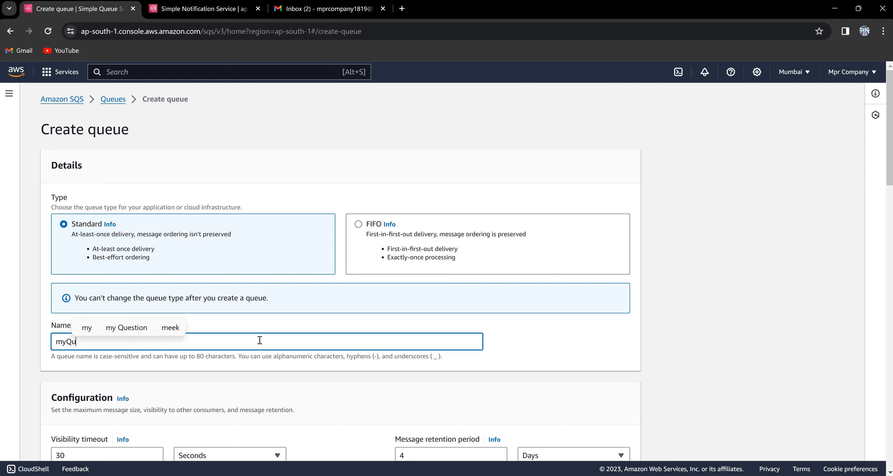
Create the Standard queue myQueue with default configuration, encryption and access policy.
scroll(259, 339, down, 8)
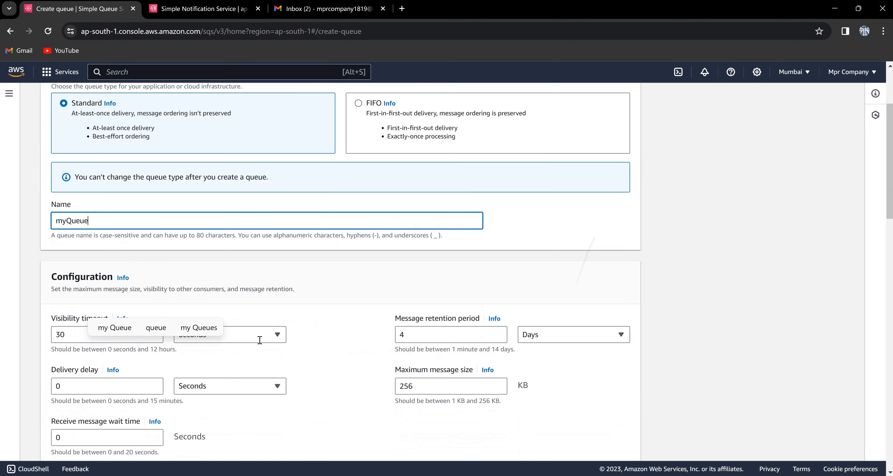
scroll(260, 340, down, 7)
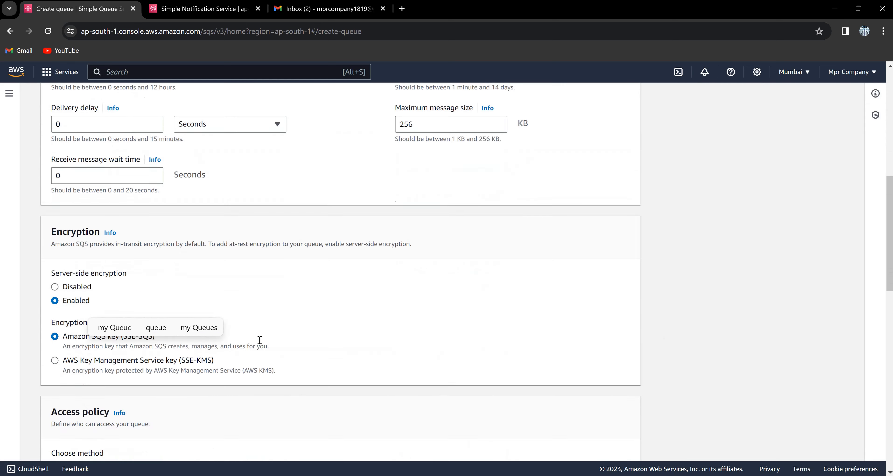
scroll(260, 340, down, 2)
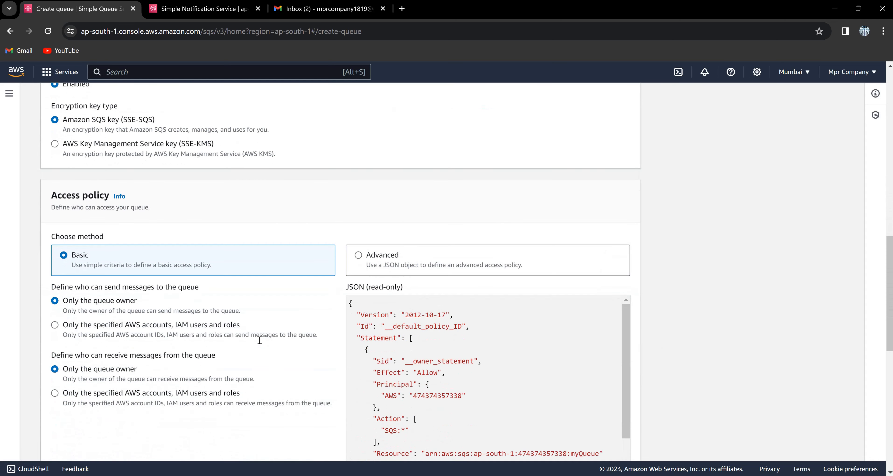
scroll(259, 340, down, 12)
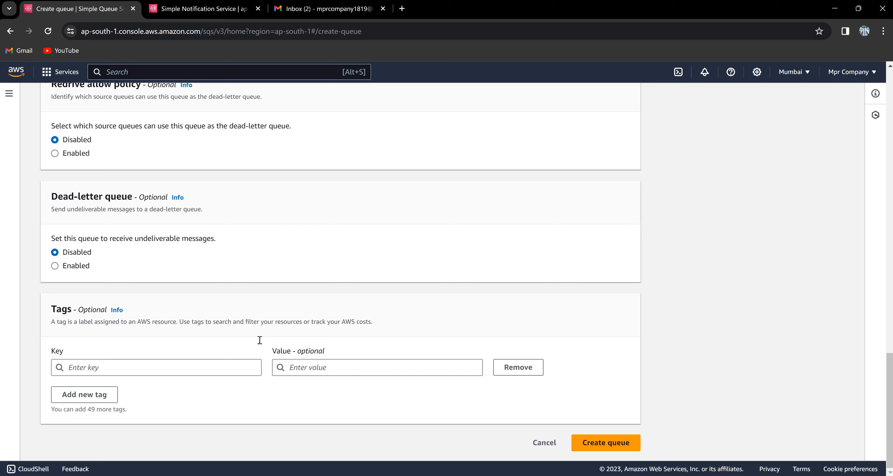
click(598, 449)
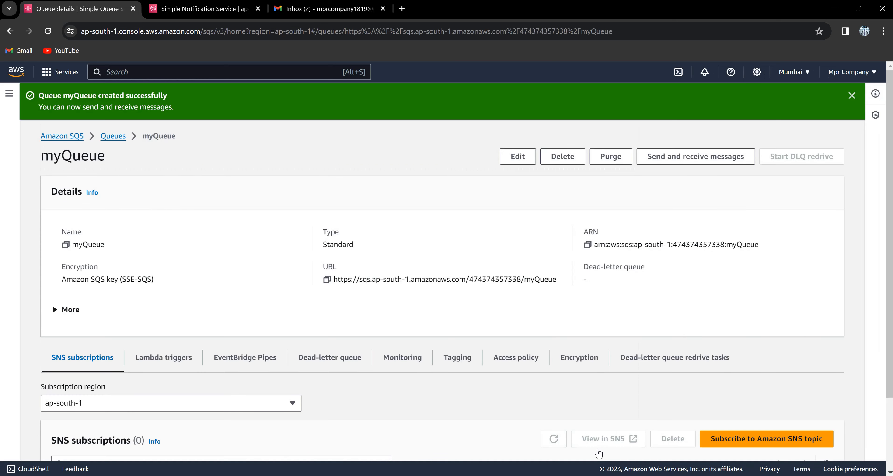
Dismiss the creation banner, check myQueue's Lambda triggers and SNS subscriptions, then go to Send and receive messages.
click(852, 95)
scroll(602, 303, down, 3)
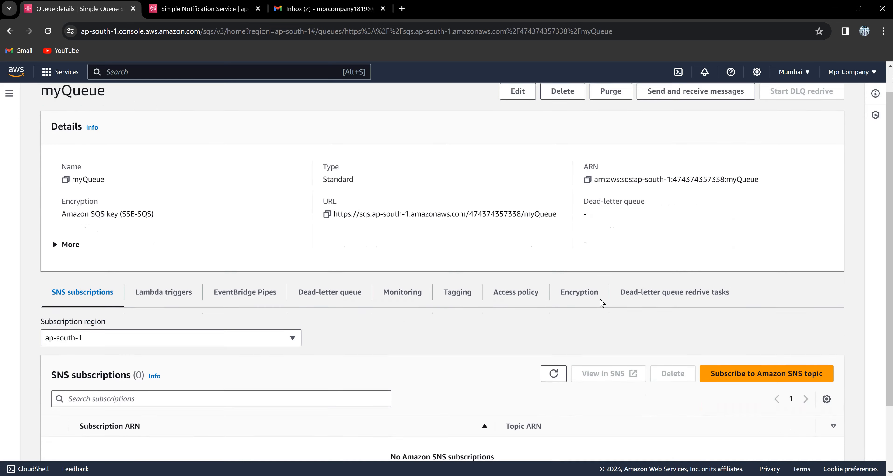
scroll(603, 303, up, 3)
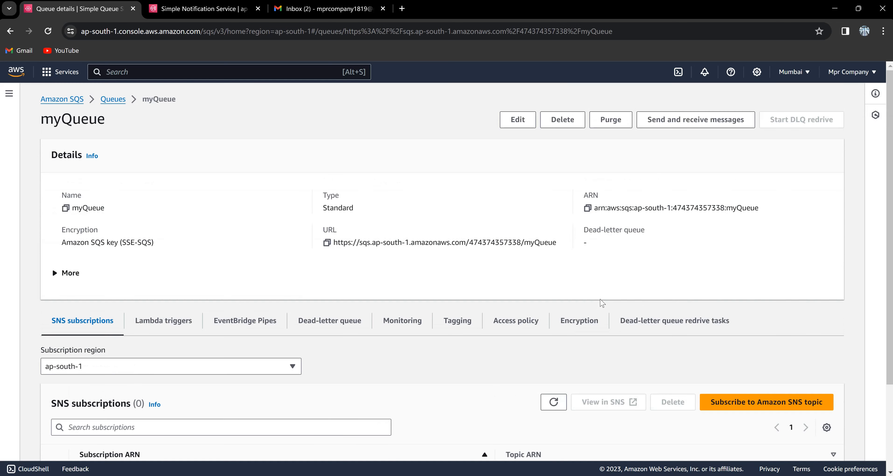
click(177, 322)
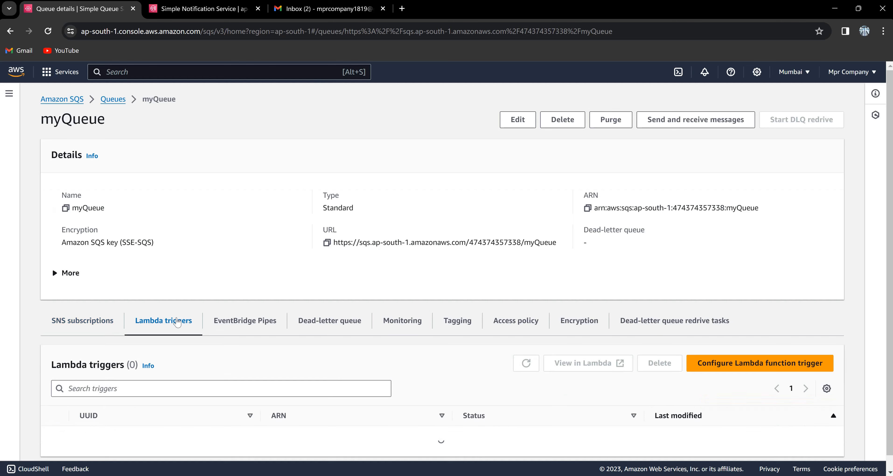
click(74, 326)
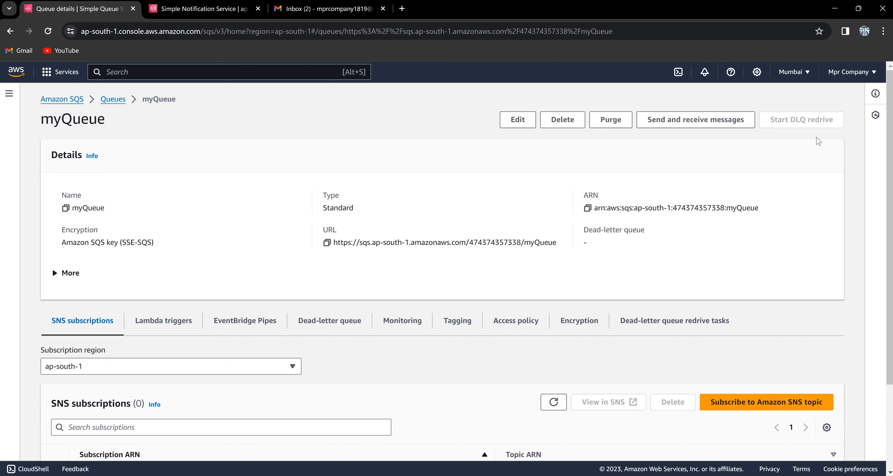
click(694, 121)
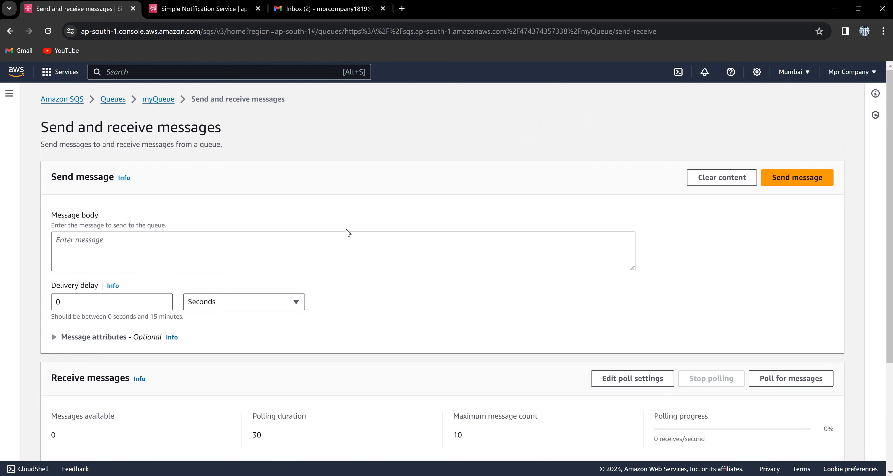
Send a short self-introduction greeting as the message body to myQueue.
click(340, 241)
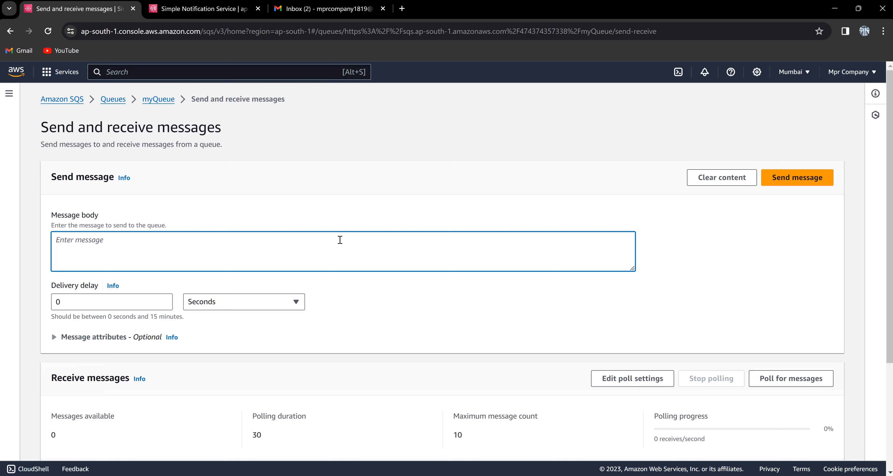
text(Hi)
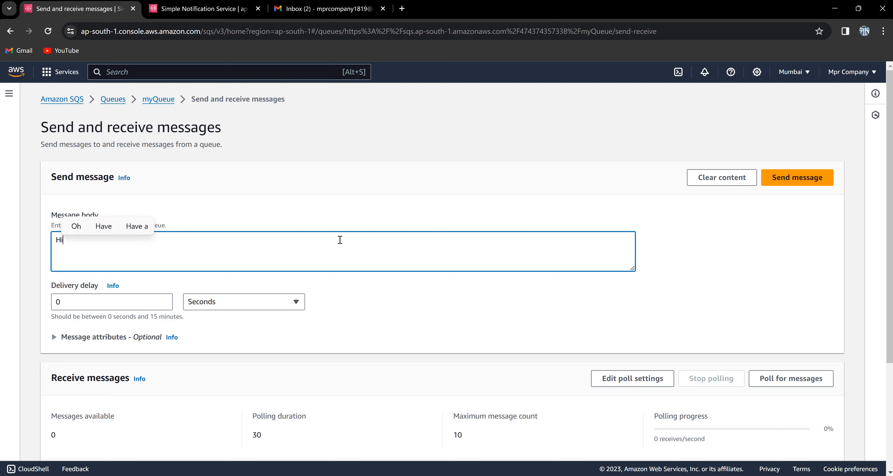
text( My n)
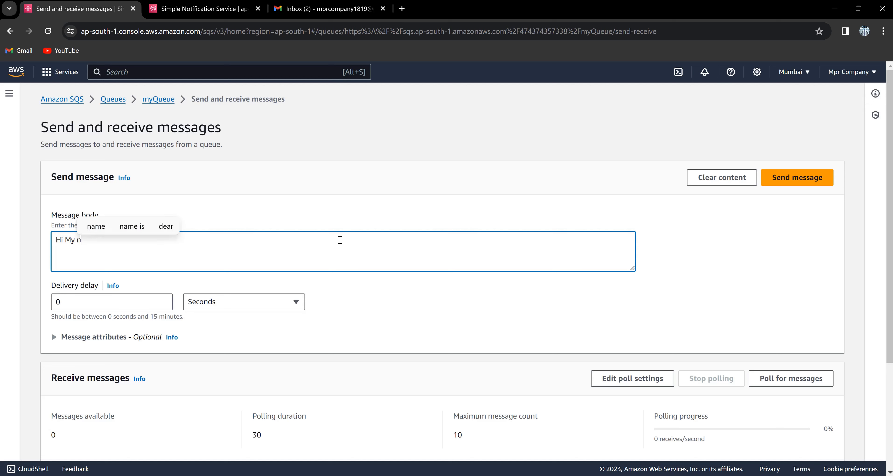
text(ame is masky)
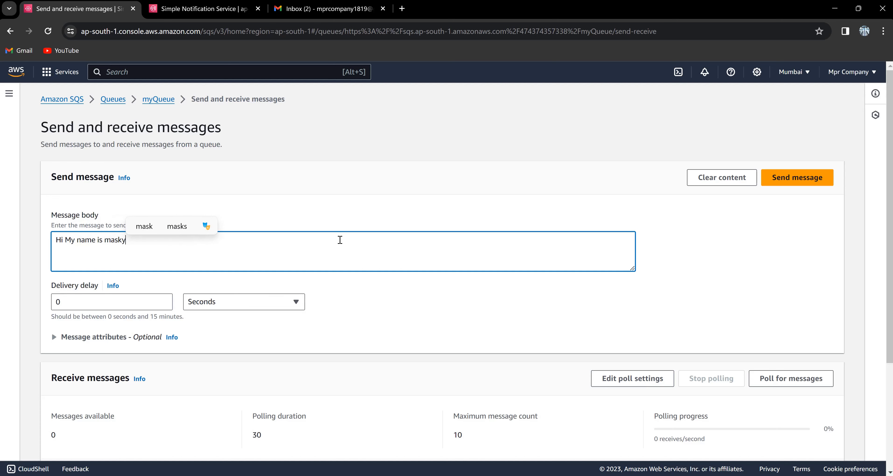
scroll(340, 240, down, 4)
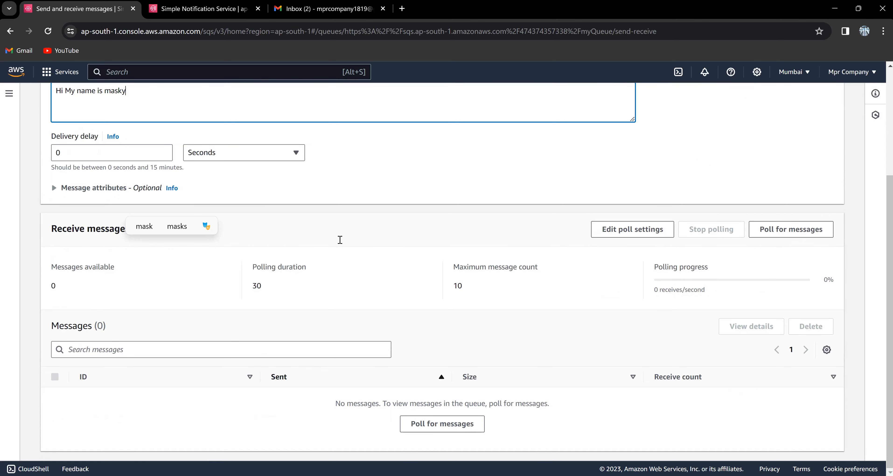
scroll(340, 239, up, 4)
click(803, 177)
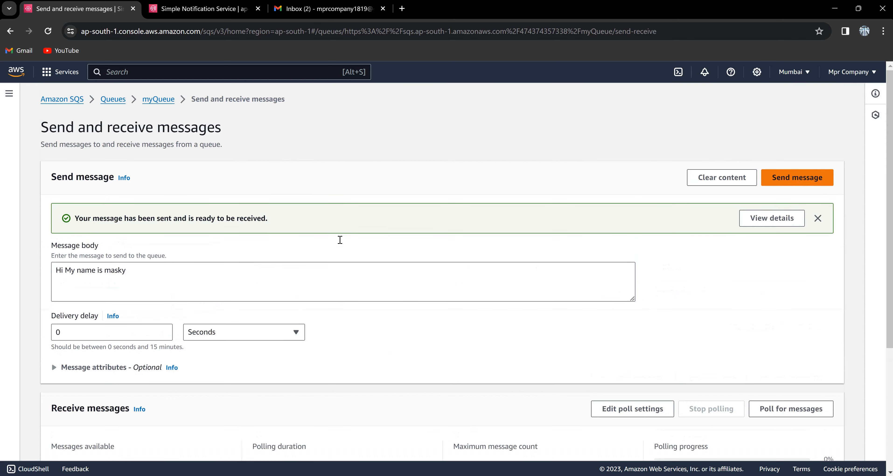
scroll(341, 239, down, 5)
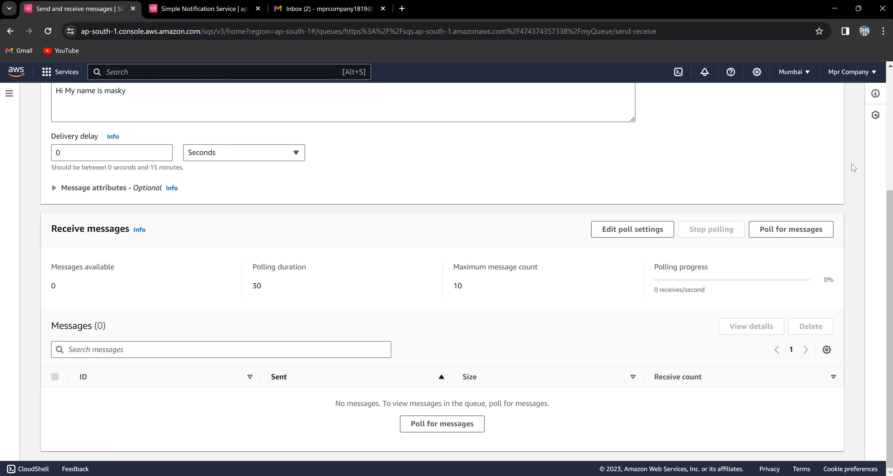
Poll myQueue, read the received 19-byte greeting message, then stop polling.
click(790, 230)
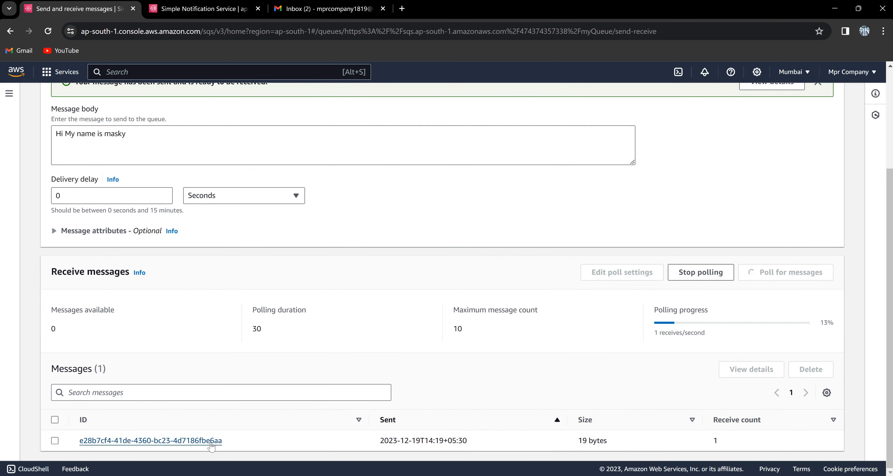
click(211, 443)
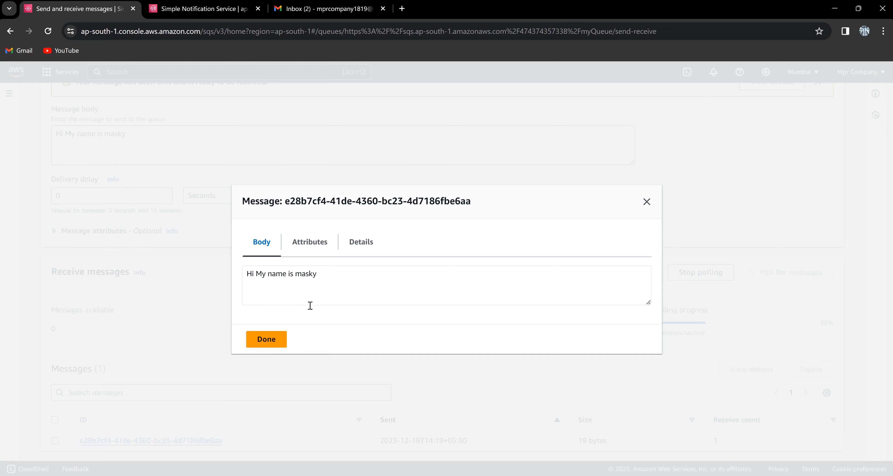
click(273, 343)
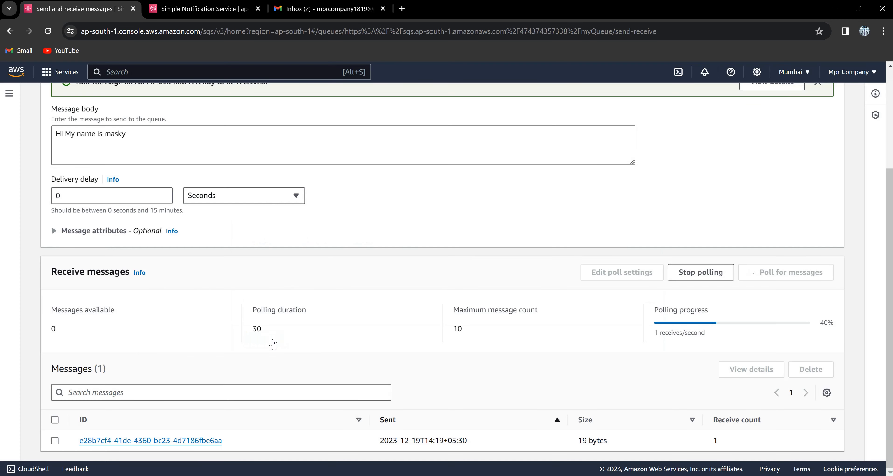
click(704, 278)
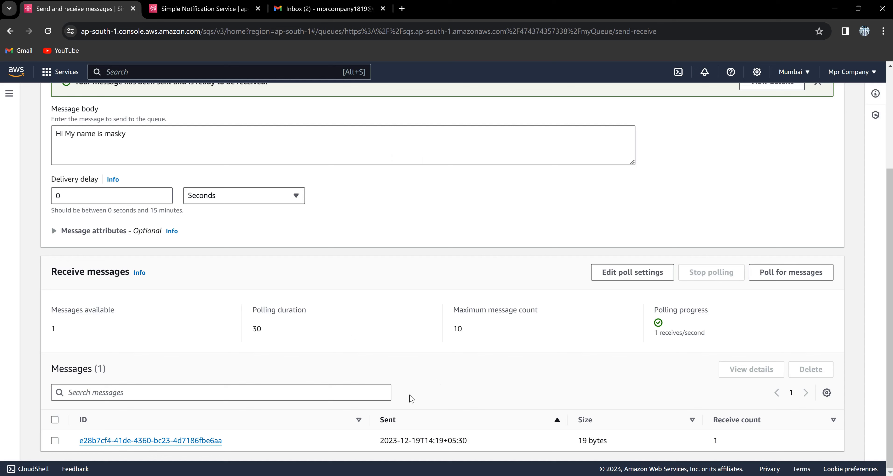
scroll(318, 236, up, 3)
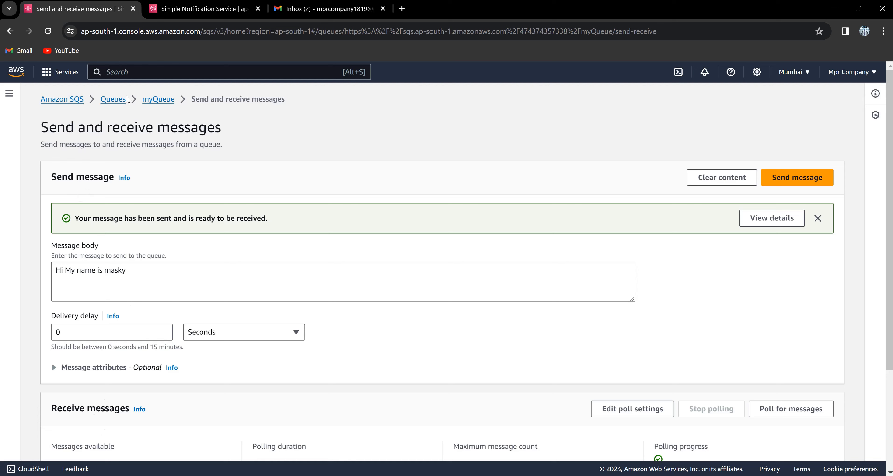
Return to myQueue's details page and review its access policy.
click(145, 109)
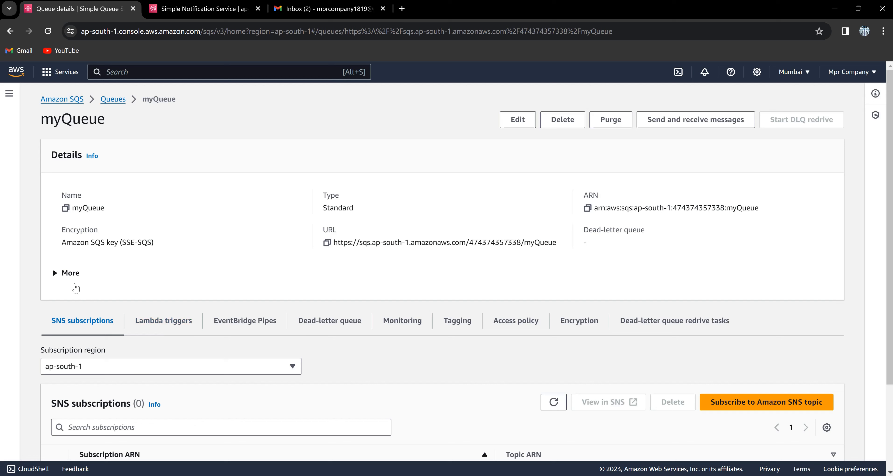
click(72, 277)
click(72, 277)
scroll(462, 353, down, 3)
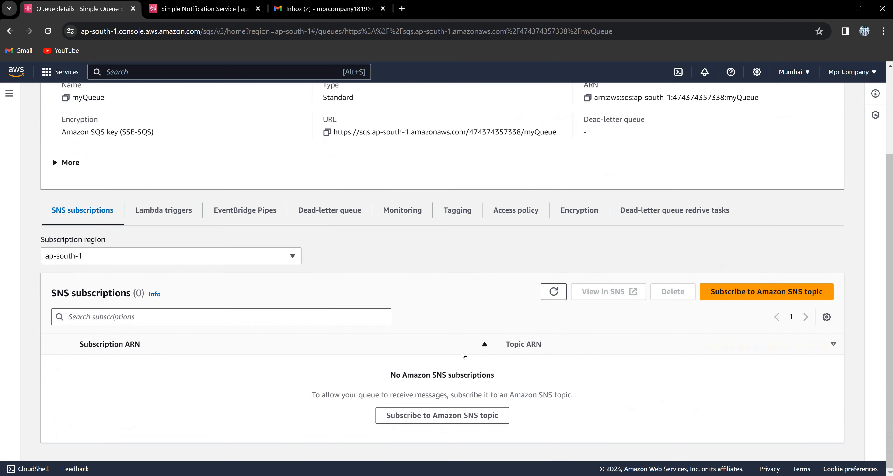
scroll(463, 354, up, 3)
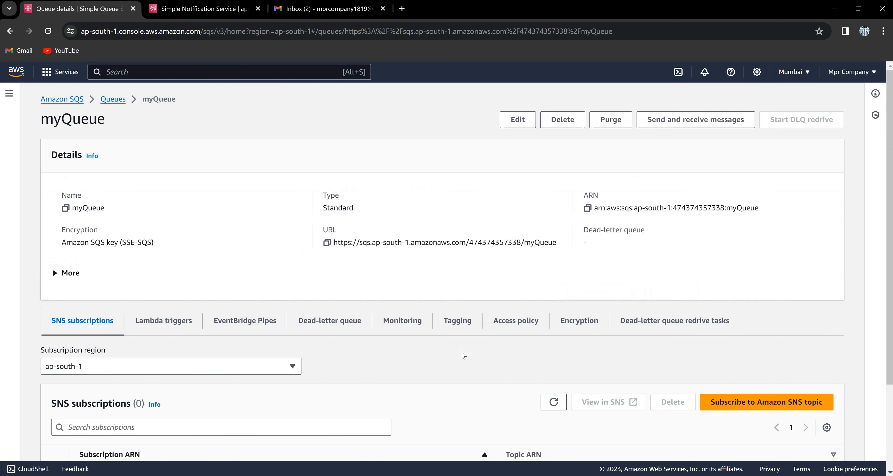
click(533, 322)
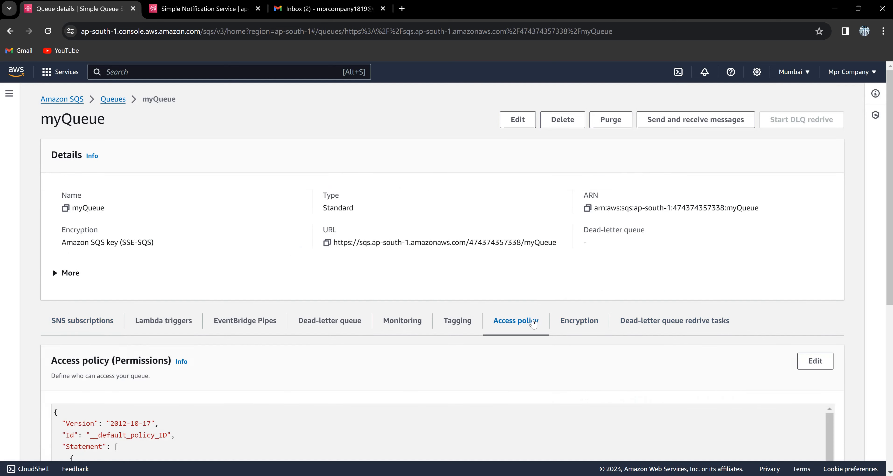
scroll(381, 406, down, 1)
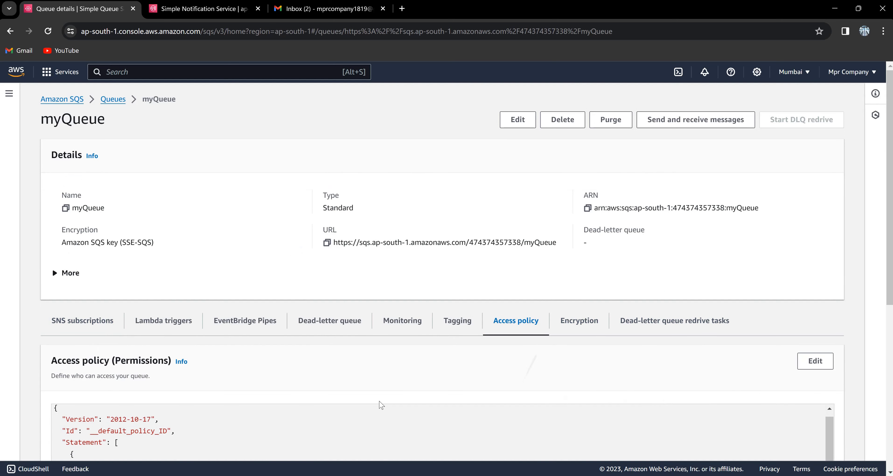
scroll(382, 405, down, 3)
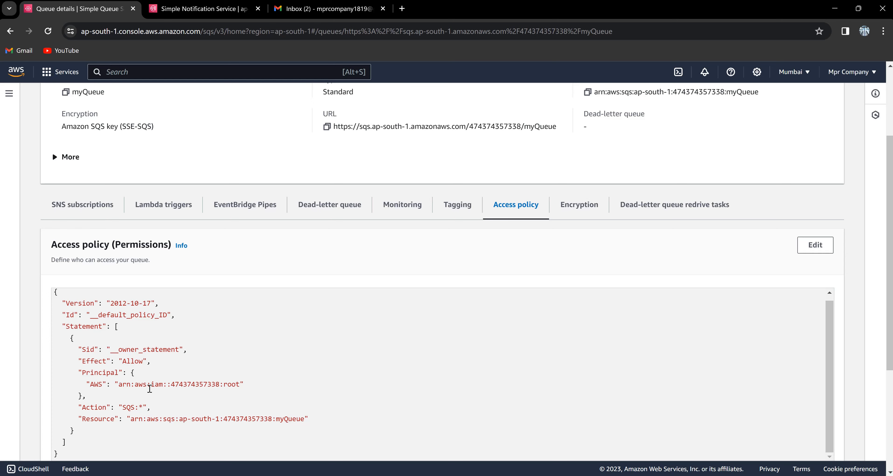
Confirm myQueue has no SNS subscriptions and switch to Simple Notification Service.
click(107, 208)
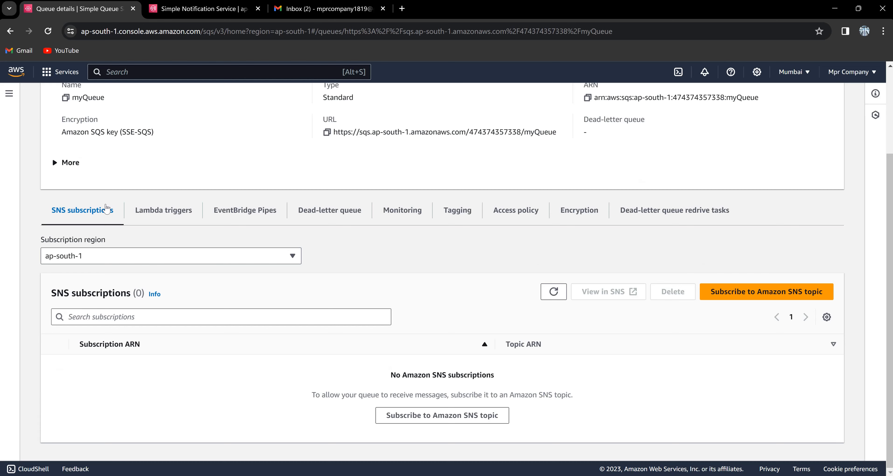
scroll(106, 208, up, 3)
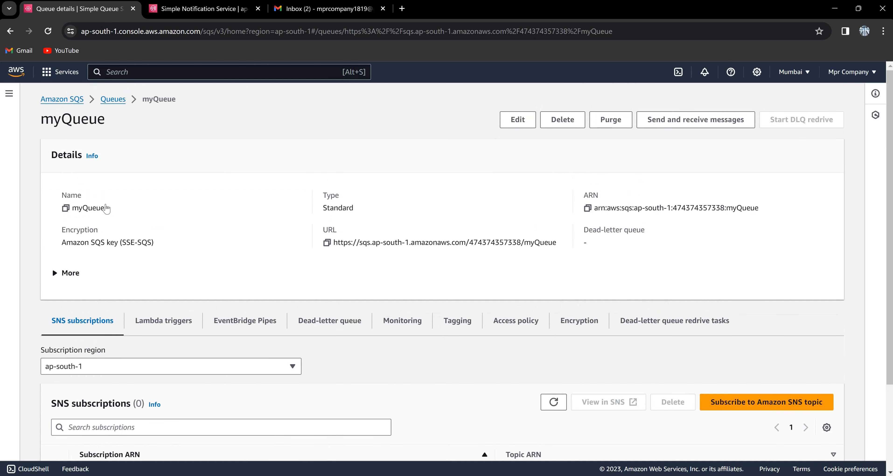
click(185, 11)
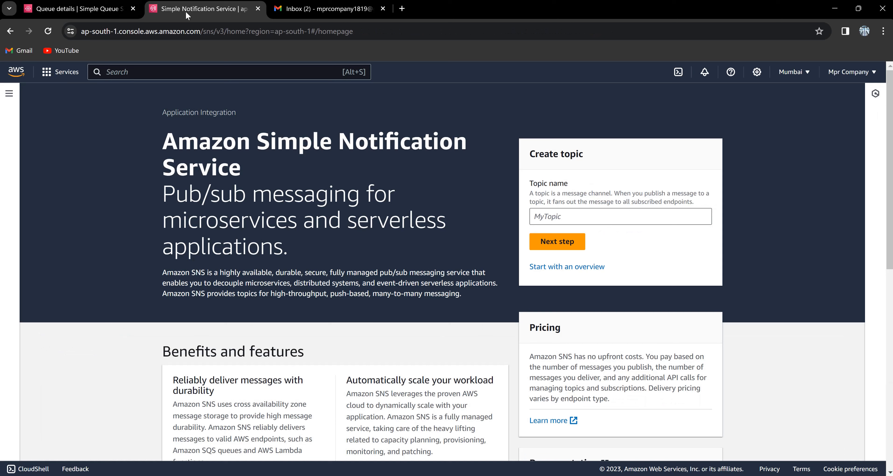
Begin entering the new topic name myTopic, correcting a typo.
click(565, 212)
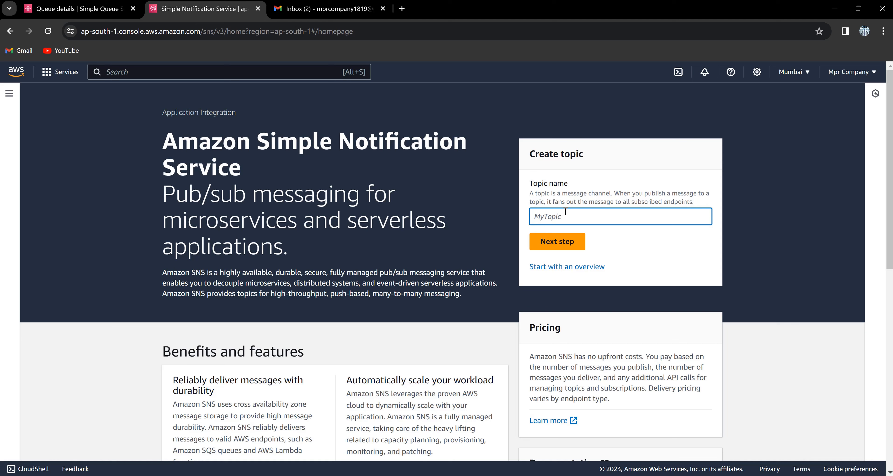
text(myTopix)
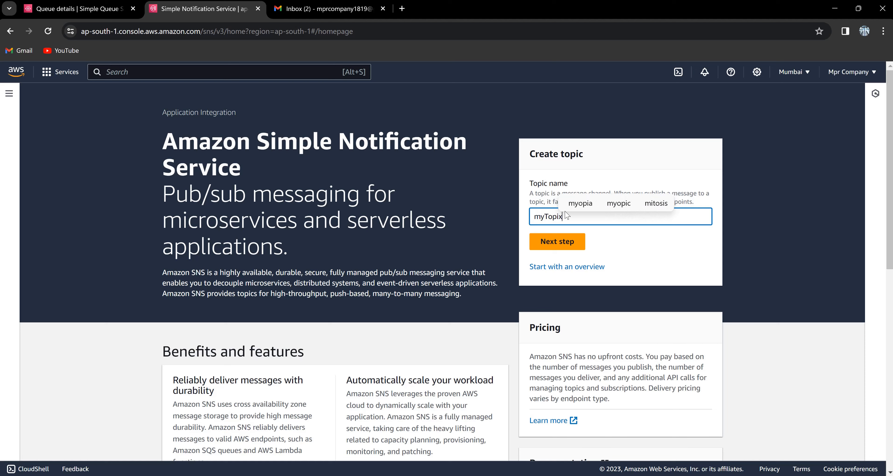
key(BackSpace)
Finish the name myTopic and keep the Standard type with no display name.
text(c)
click(569, 249)
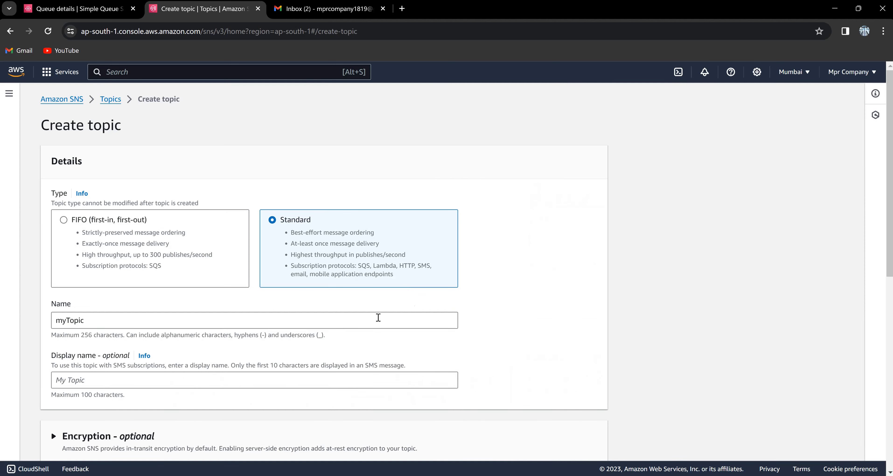
click(373, 383)
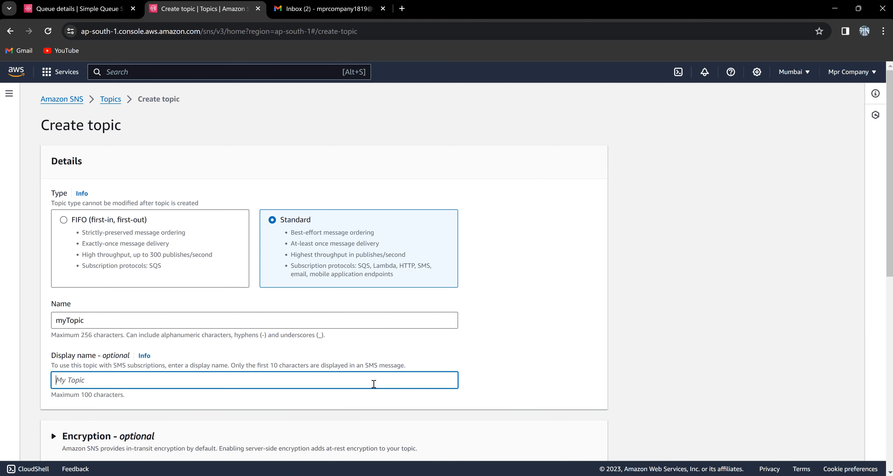
click(491, 344)
scroll(491, 342, down, 4)
scroll(492, 345, down, 8)
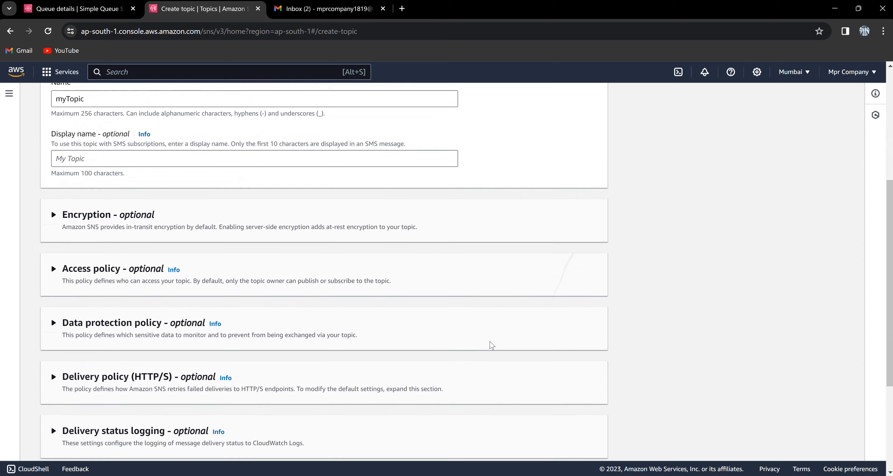
scroll(492, 345, up, 10)
scroll(492, 346, up, 1)
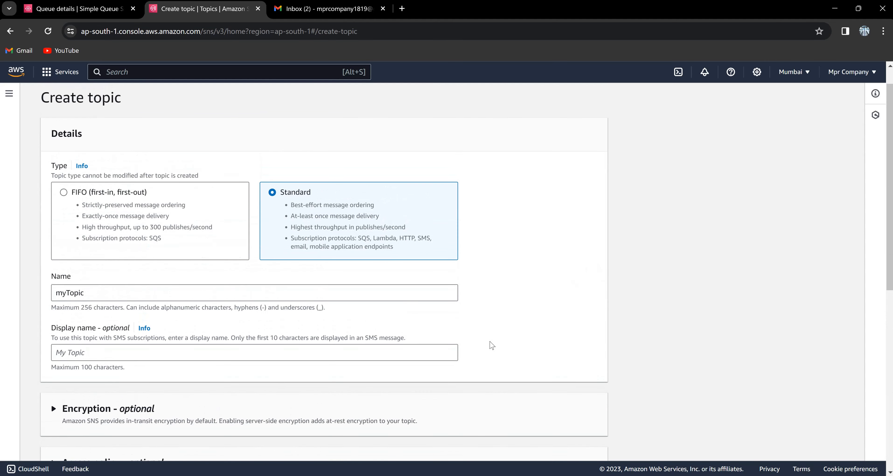
key(Left)
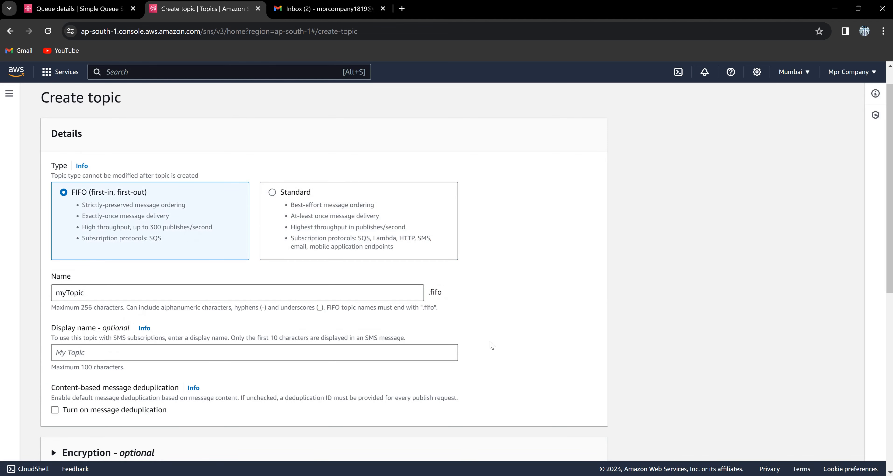
key(Right)
Create the myTopic topic and dismiss the success banner.
scroll(492, 345, down, 2)
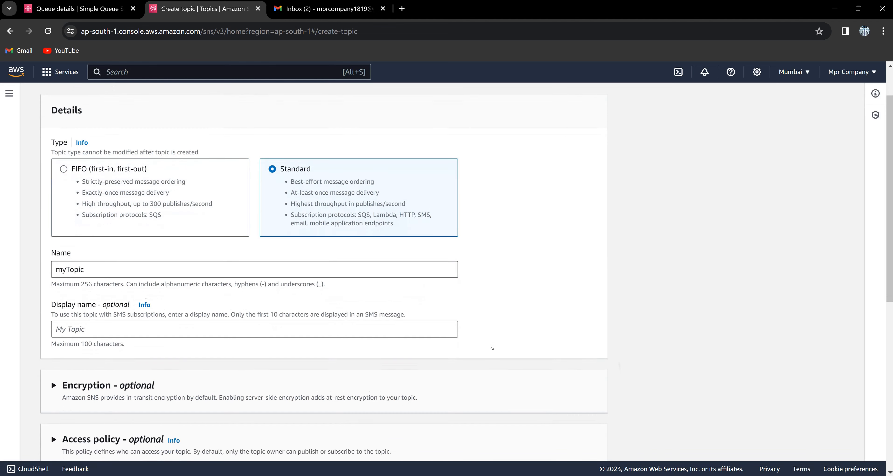
scroll(492, 346, down, 10)
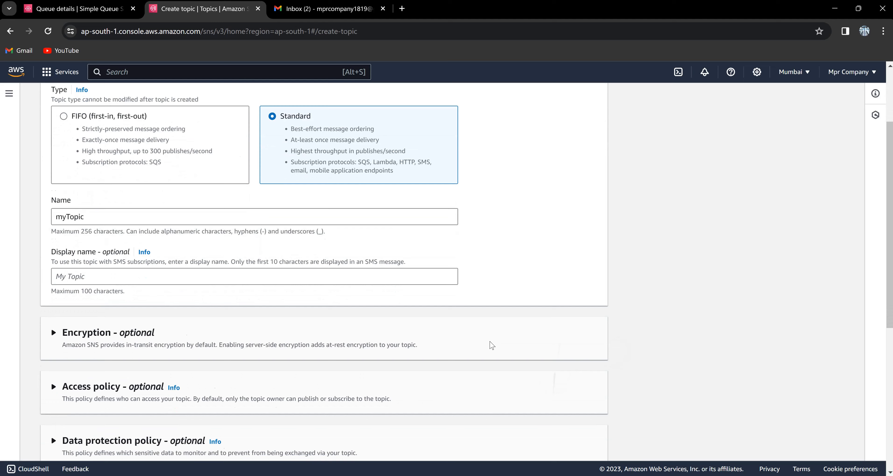
click(569, 441)
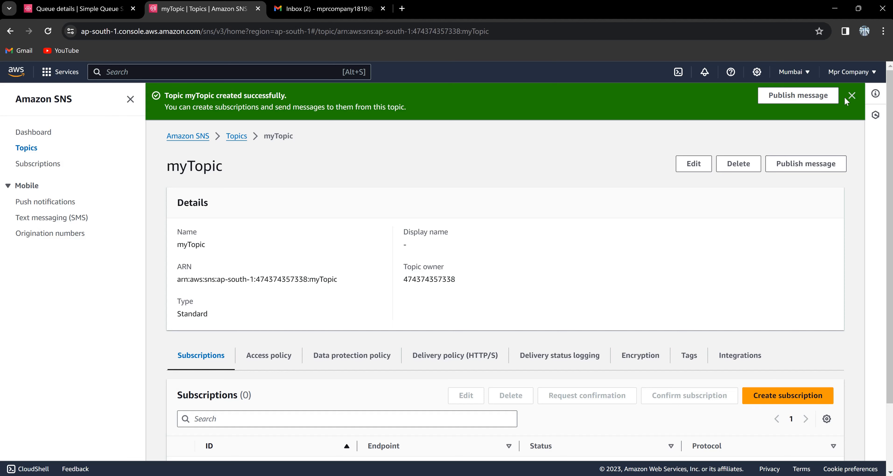
click(853, 94)
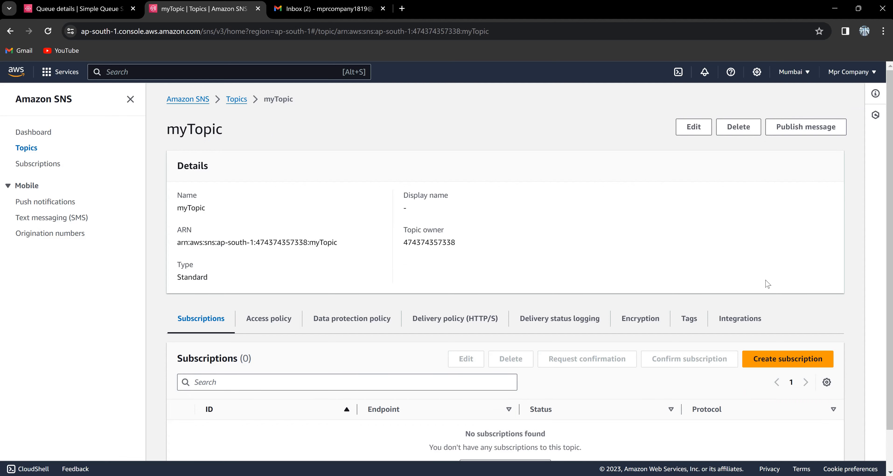
Set up a myTopic subscription with protocol Amazon SQS and the myQueue ARN as endpoint.
click(773, 358)
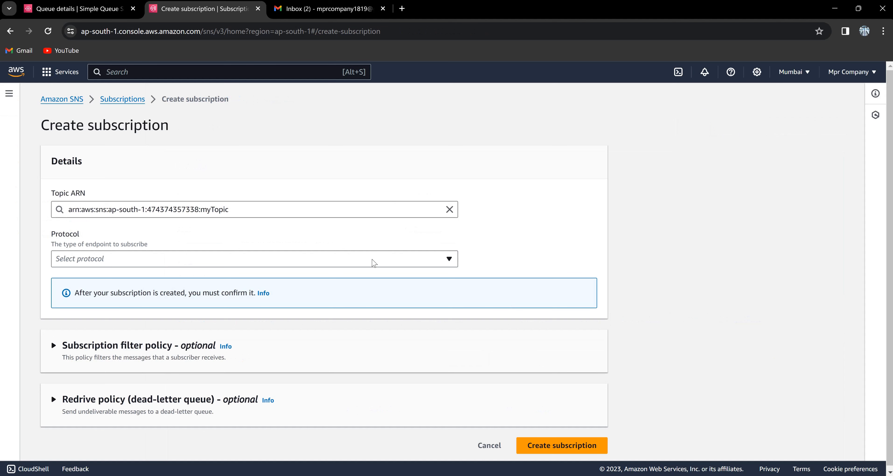
click(372, 261)
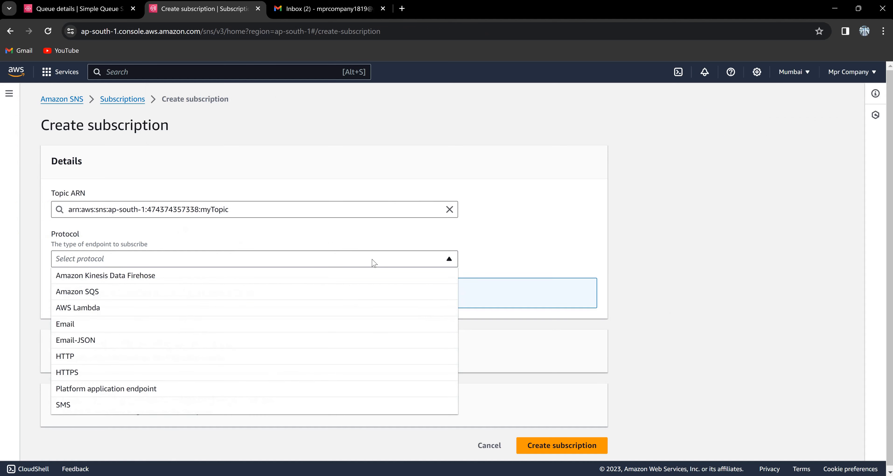
click(333, 298)
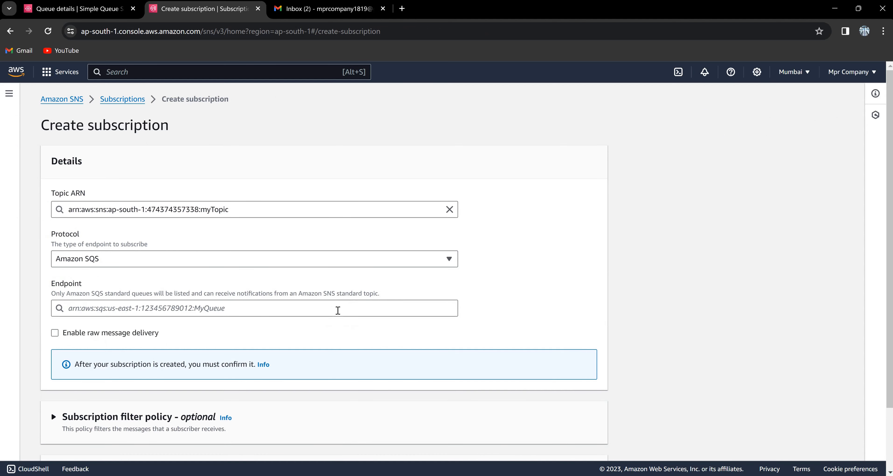
click(338, 310)
click(324, 325)
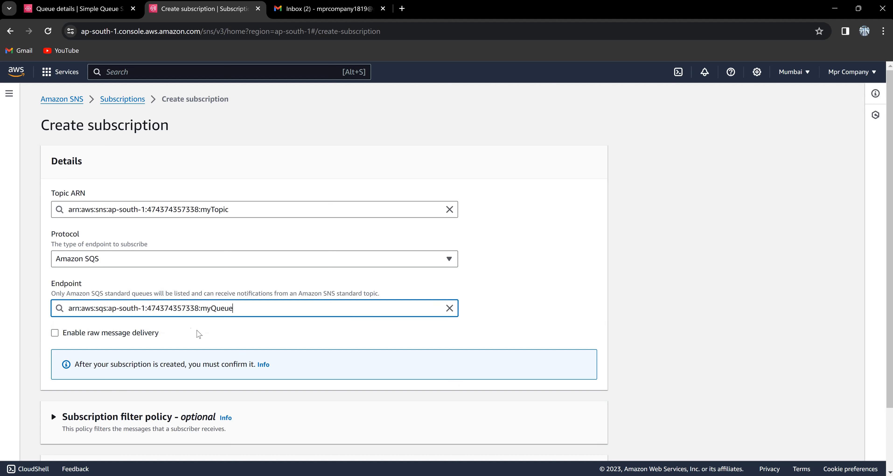
click(116, 10)
scroll(214, 351, down, 3)
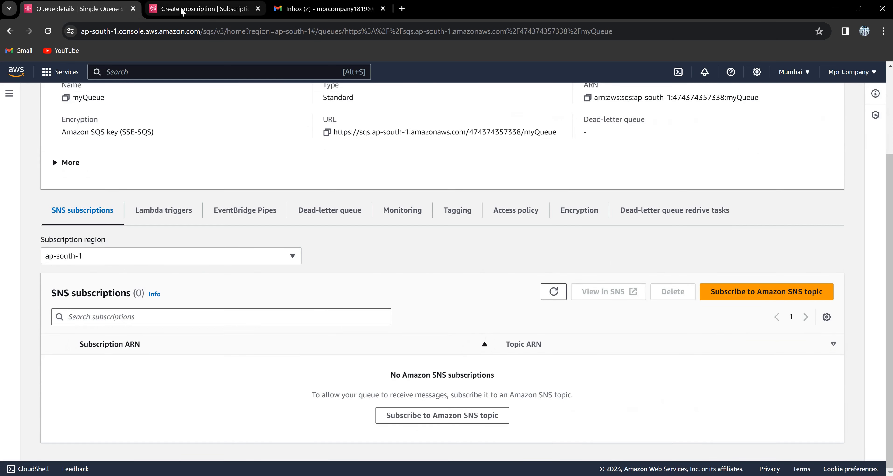
click(183, 13)
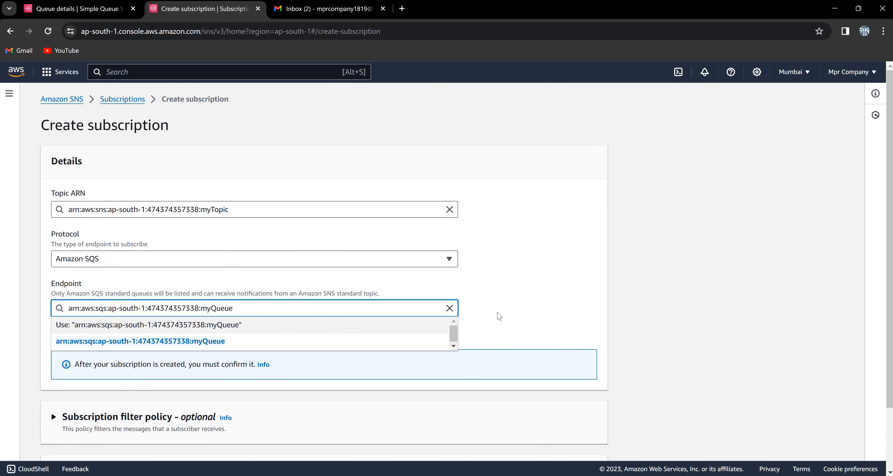
click(499, 315)
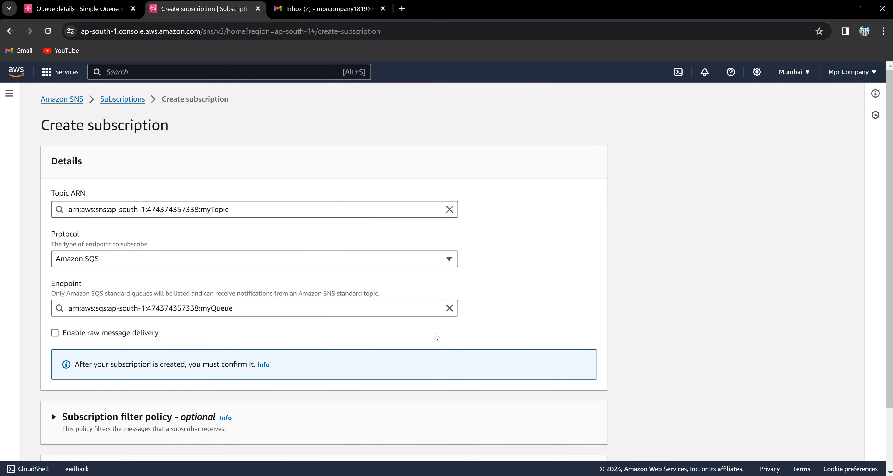
Create the SQS subscription and return to the myTopic page.
scroll(436, 337, down, 2)
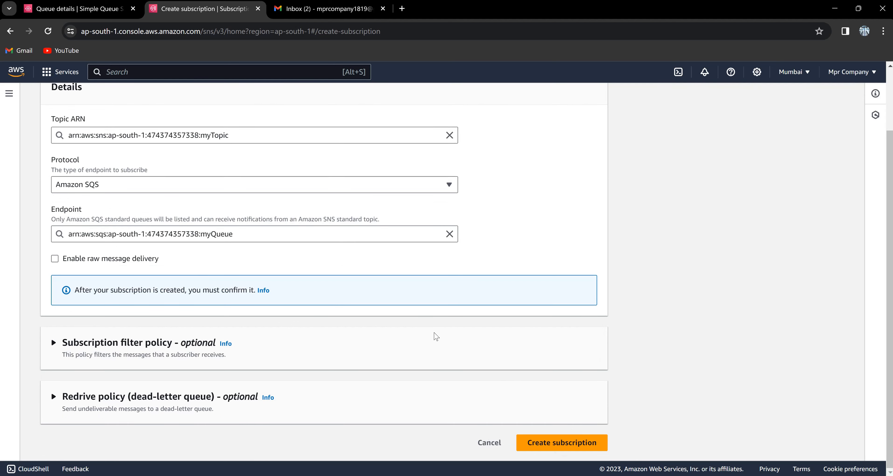
key(Return)
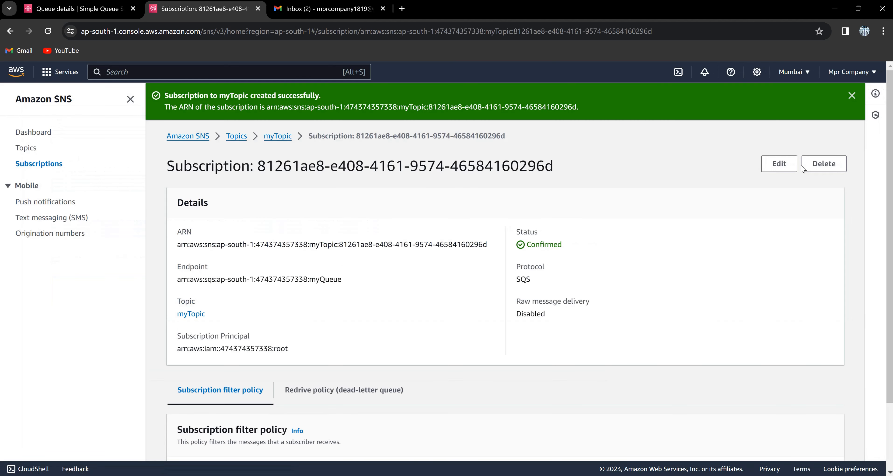
click(851, 96)
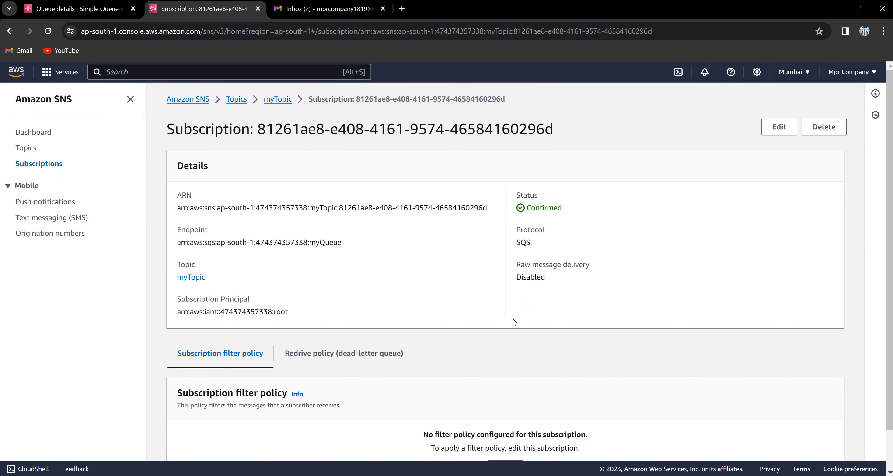
click(278, 99)
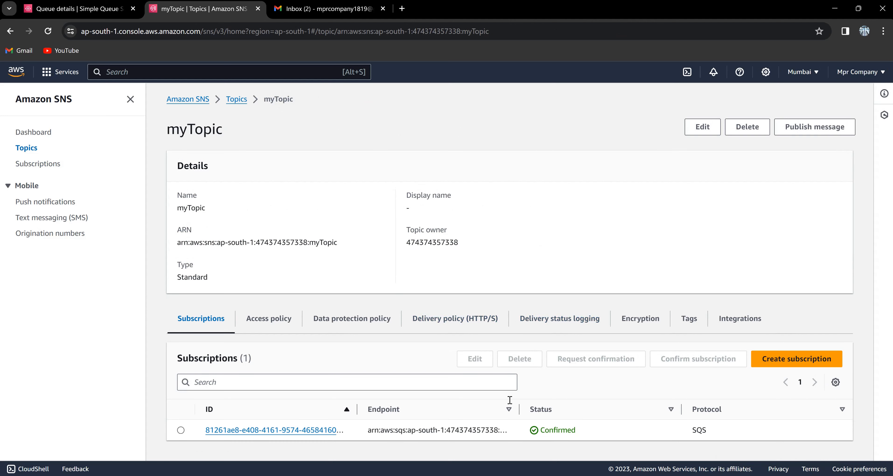
Publish a message with subject 'hi' and body 'This is importatnt !!!' to myTopic.
click(814, 127)
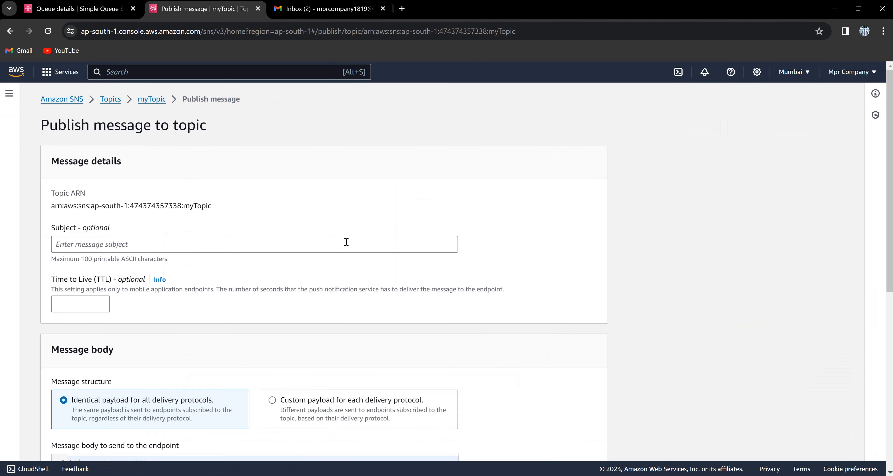
click(346, 242)
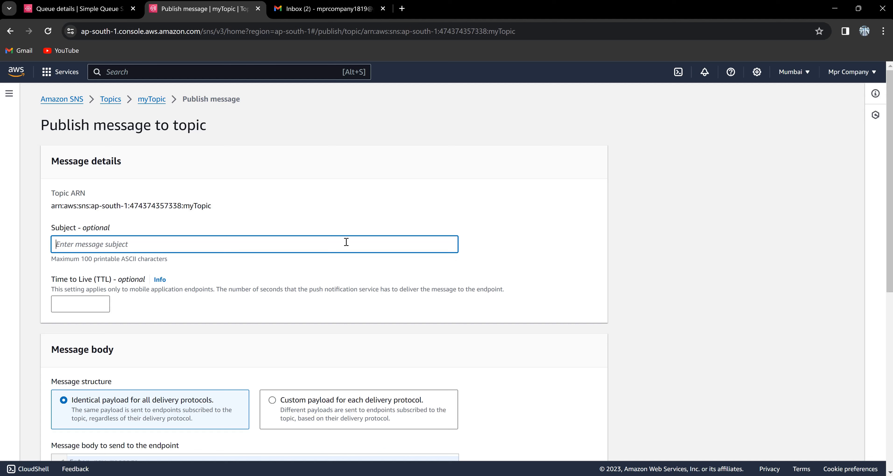
text(hi)
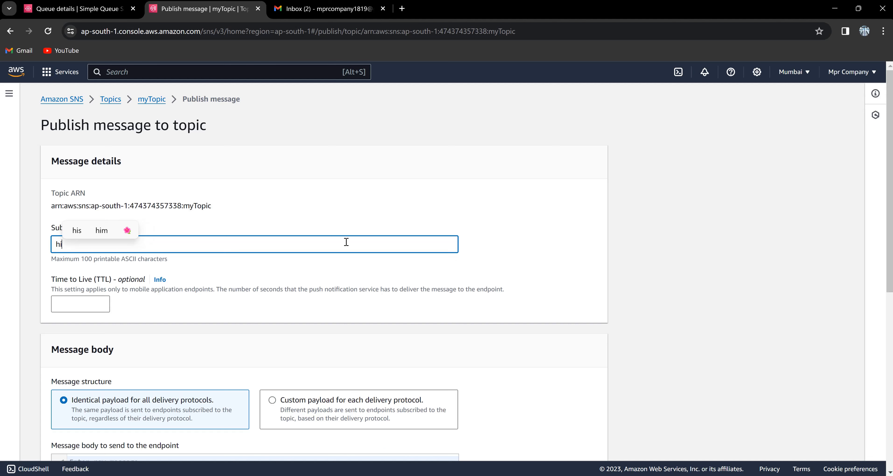
scroll(346, 242, down, 4)
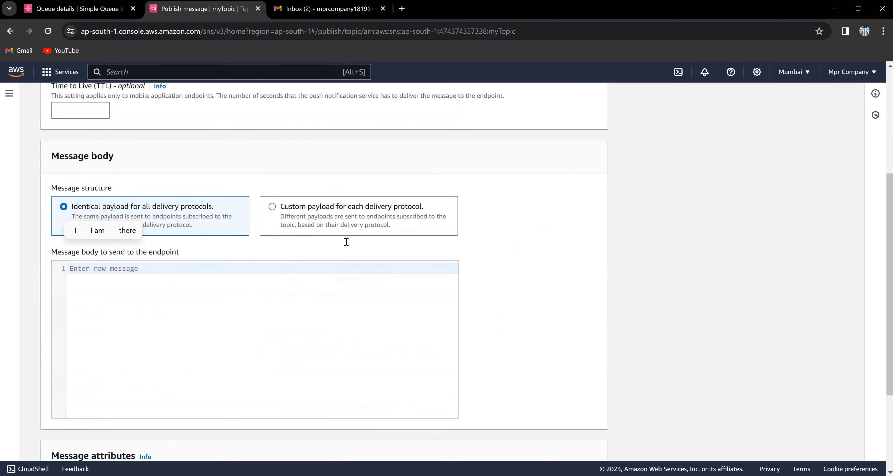
click(359, 265)
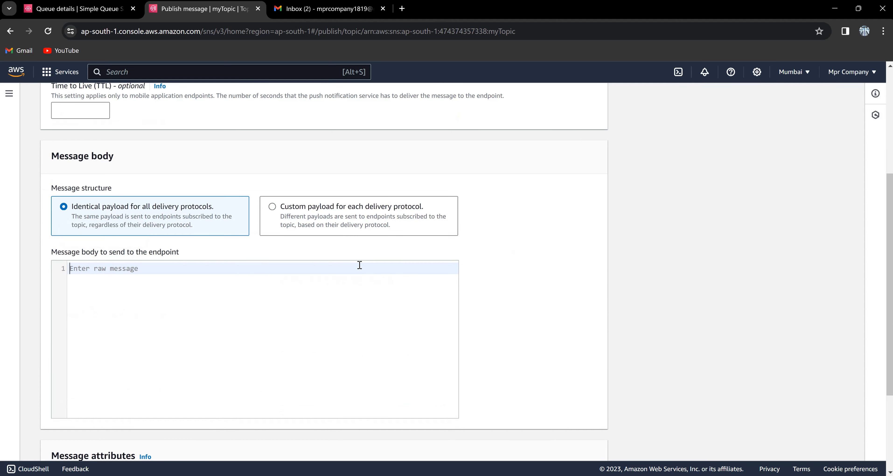
text(This is )
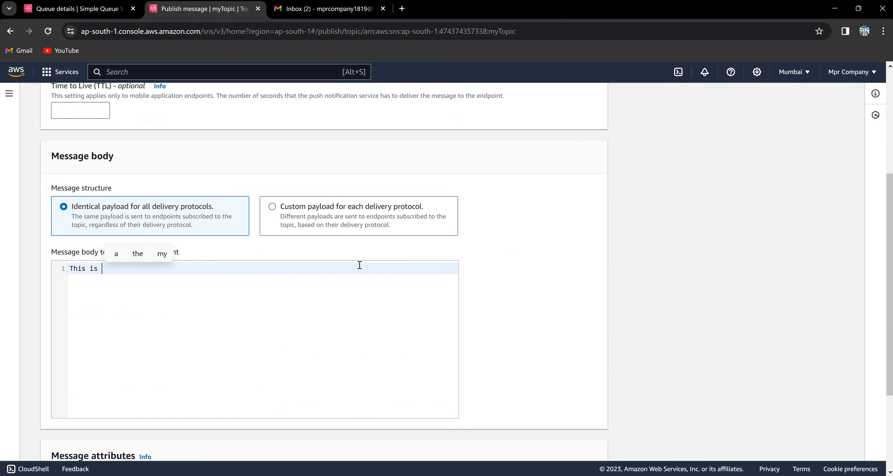
text(importat)
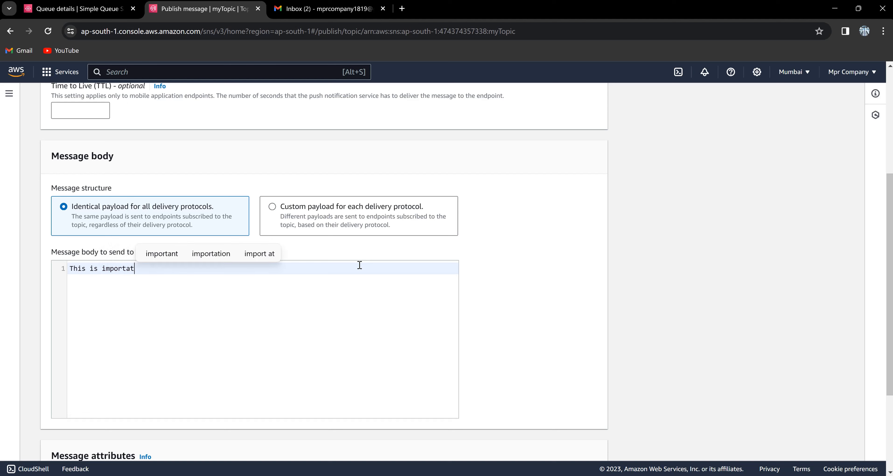
text(nt !!!)
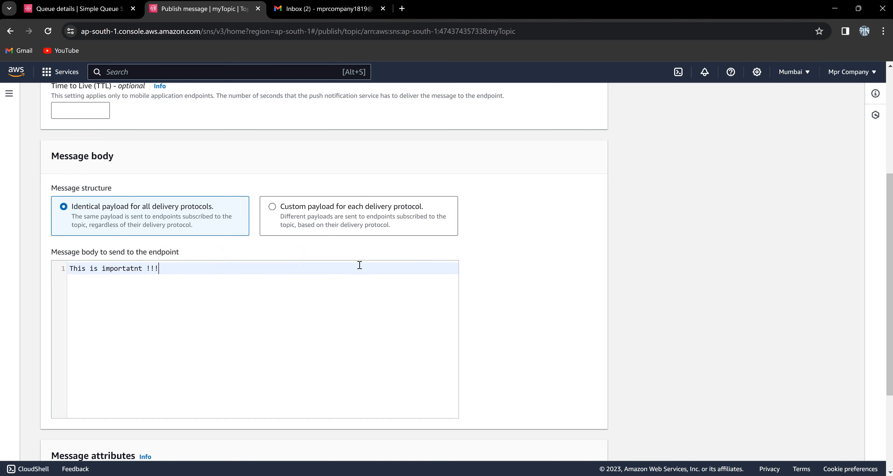
scroll(359, 265, down, 4)
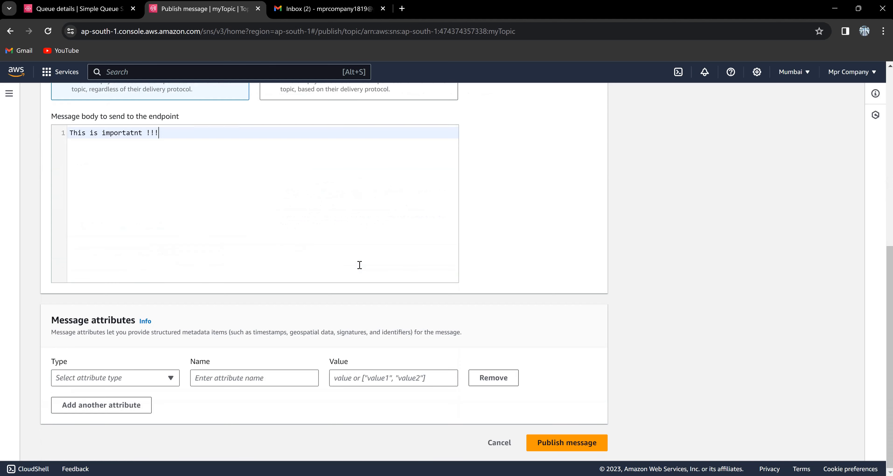
key(Return)
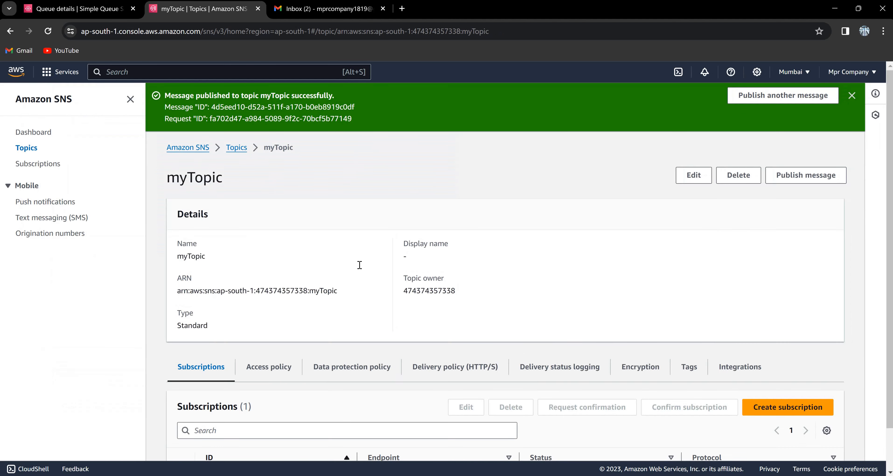
click(107, 11)
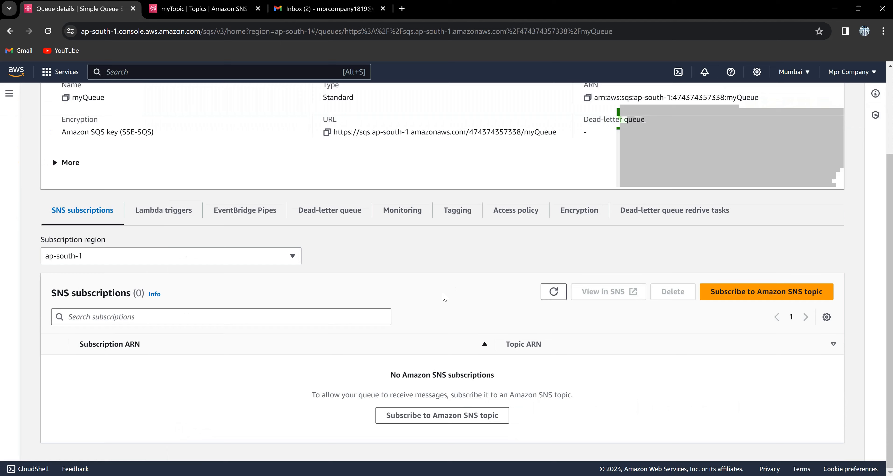
Open myQueue's Send and receive messages page and view the queued message's body.
scroll(445, 297, up, 3)
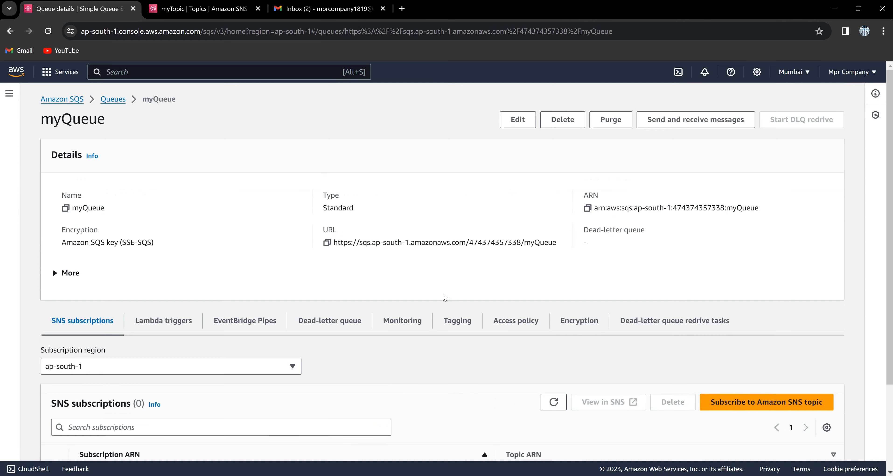
click(728, 124)
scroll(728, 123, down, 4)
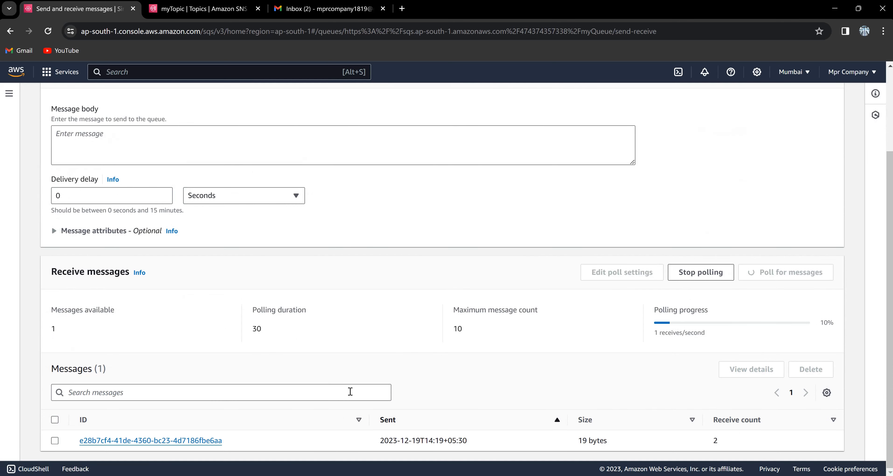
click(200, 440)
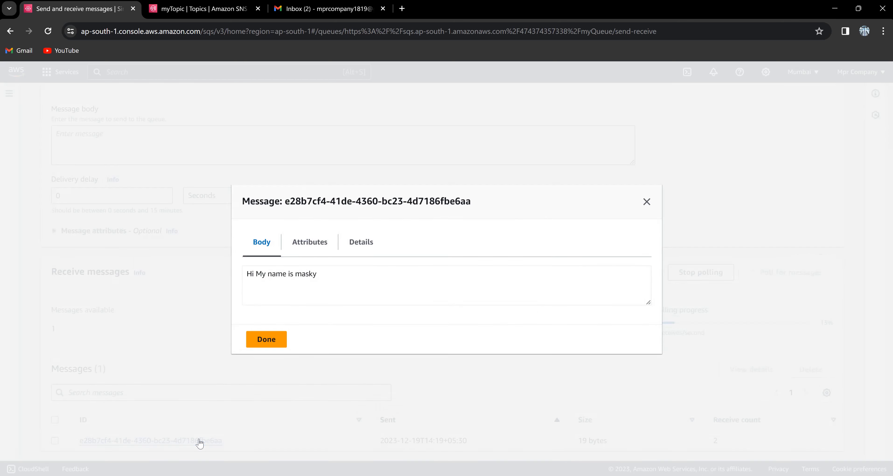
click(645, 202)
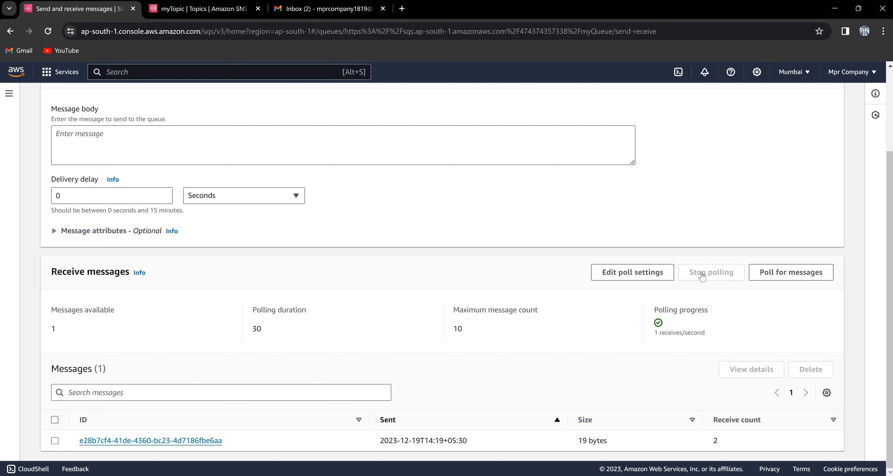
scroll(702, 276, up, 3)
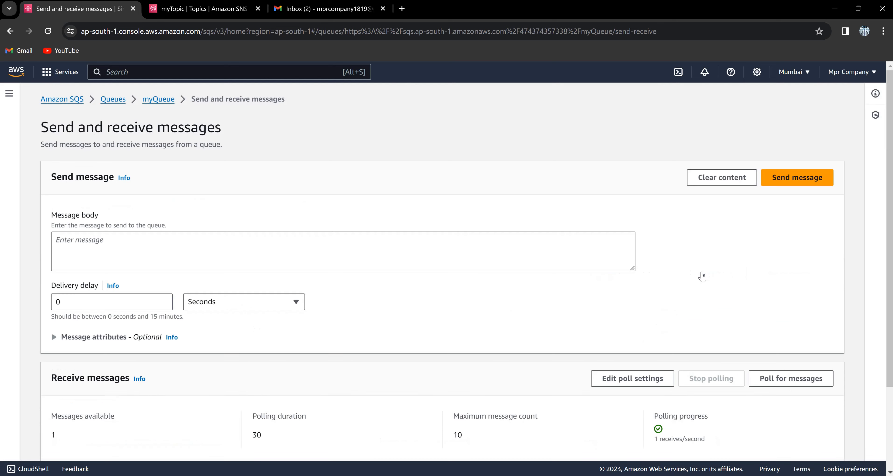
Subscribe myQueue to the myTopic SNS topic's ARN, then return to the myTopic page.
click(154, 100)
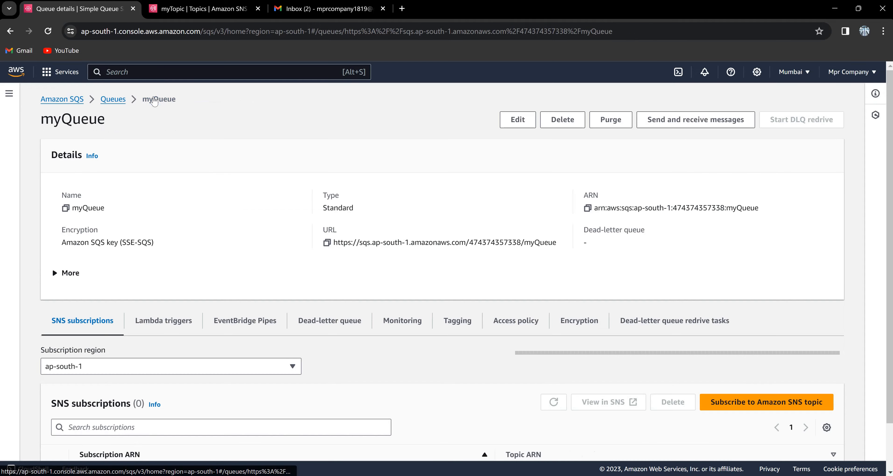
click(734, 405)
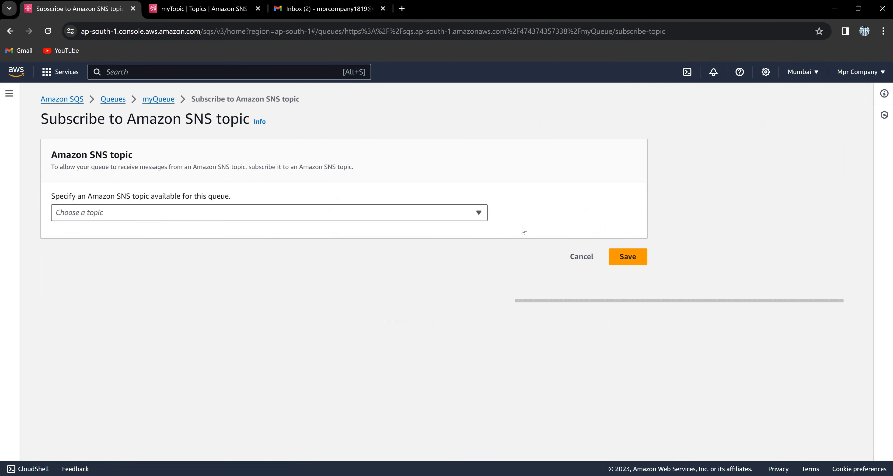
click(475, 213)
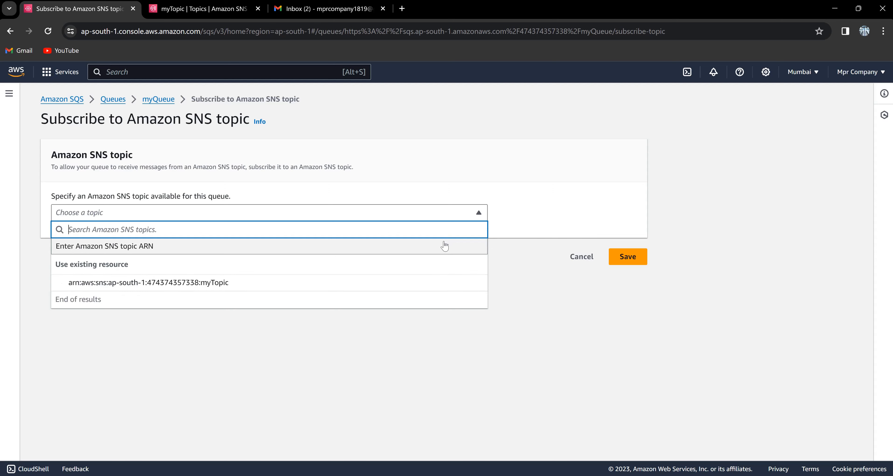
click(445, 286)
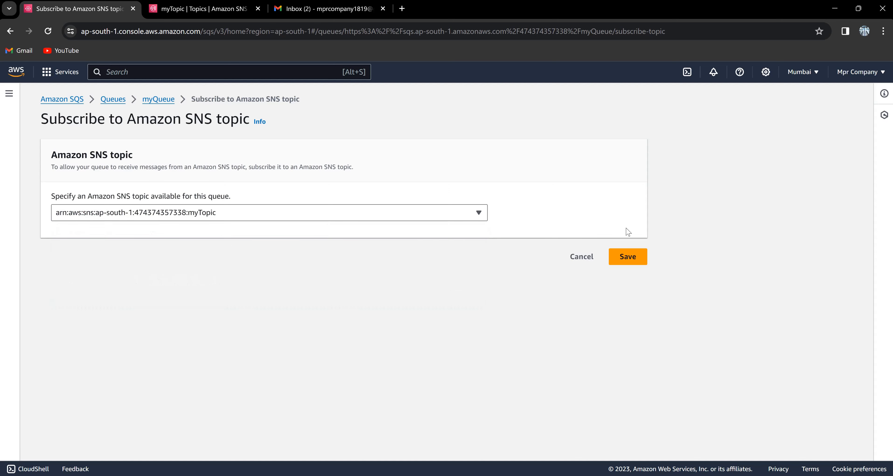
click(628, 257)
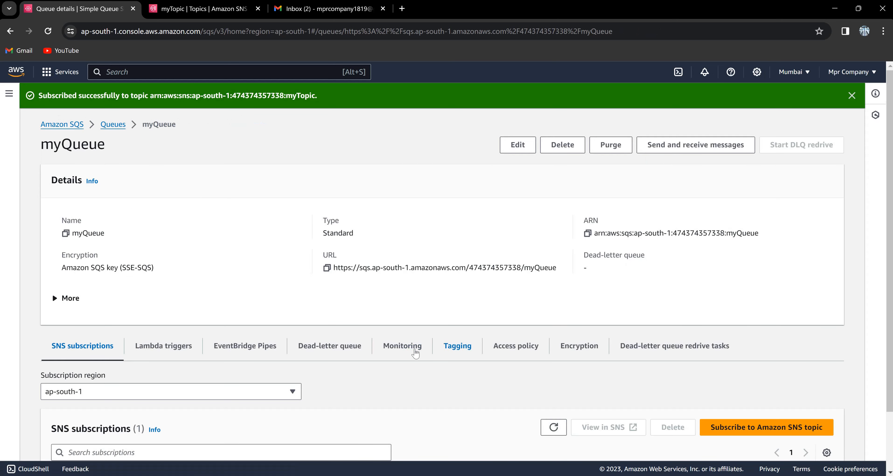
scroll(412, 346, down, 2)
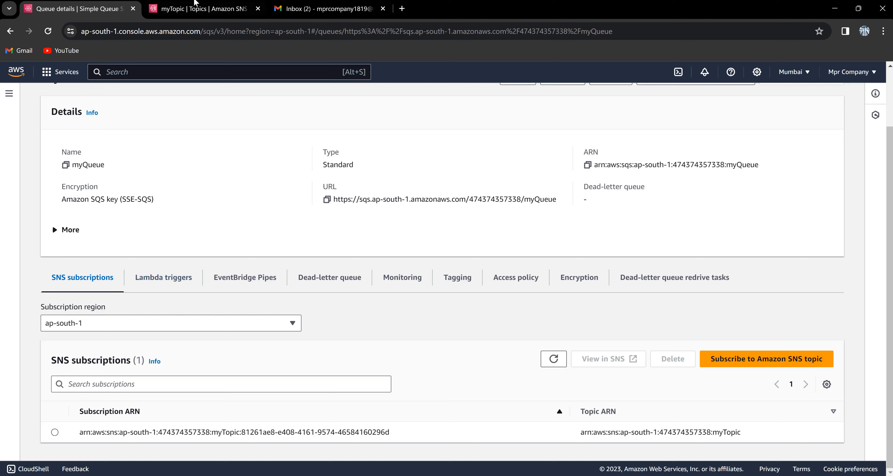
click(206, 13)
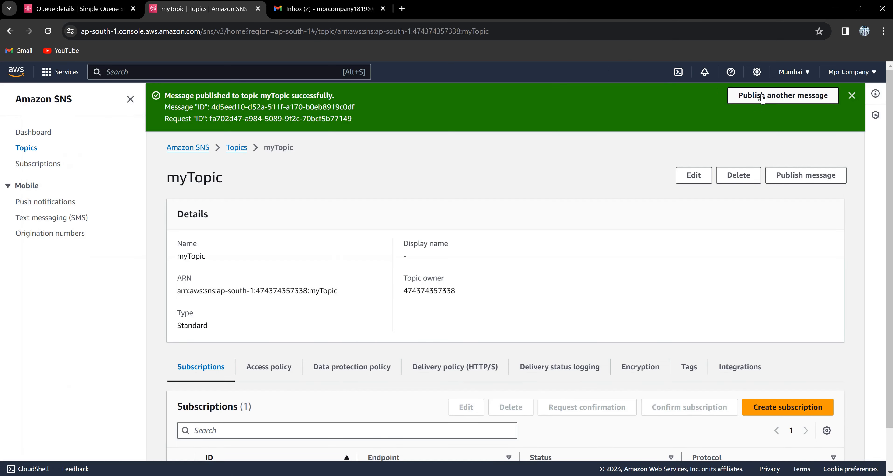
Publish a myTopic message with subject 'This is important' and body 'Hi This is Masky Boiii !!!'.
click(773, 96)
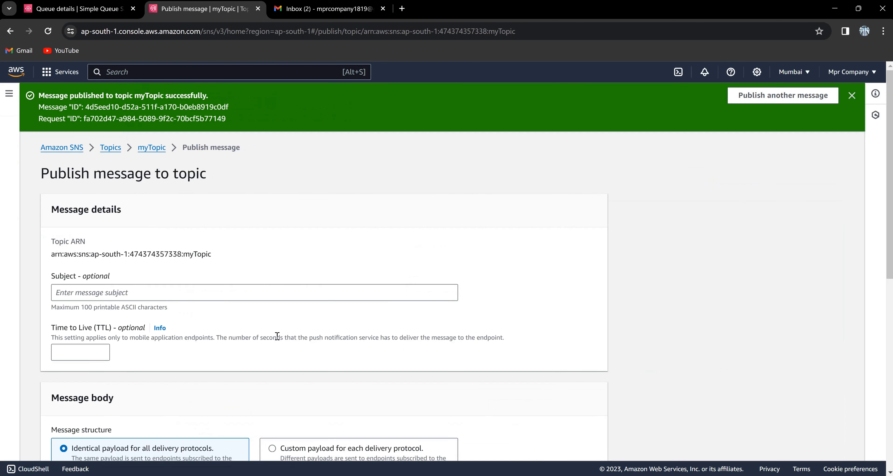
click(297, 290)
text(Th)
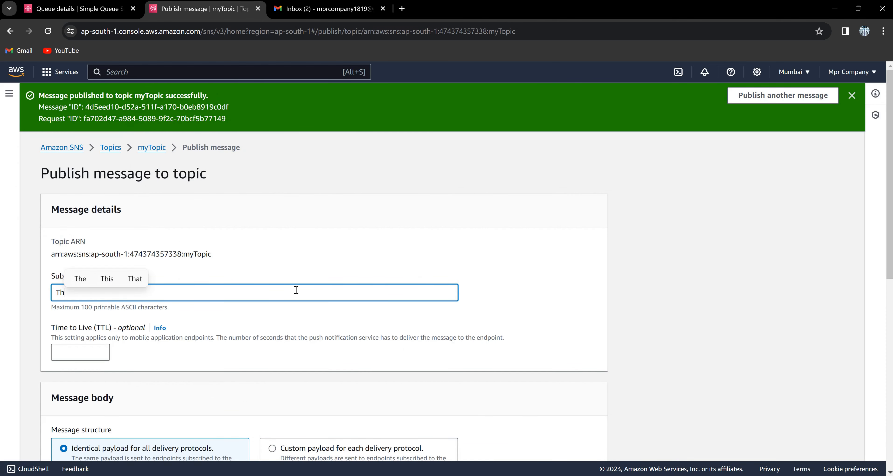
text(is is important)
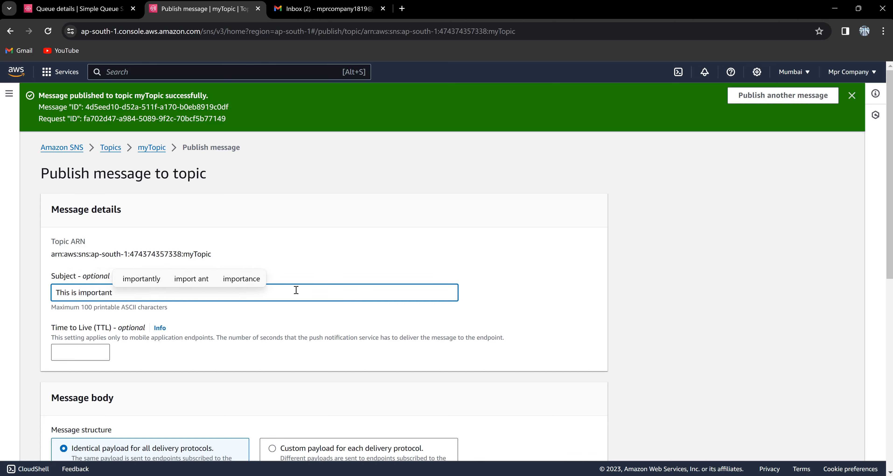
scroll(296, 290, down, 5)
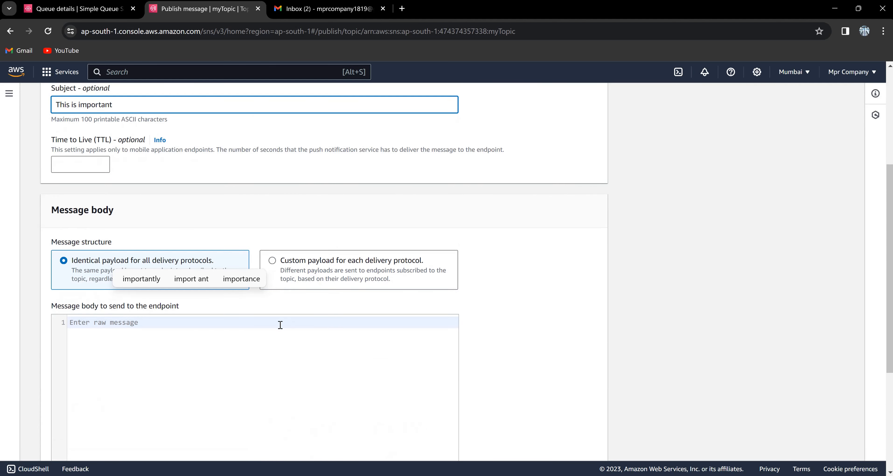
click(280, 325)
text(Hi )
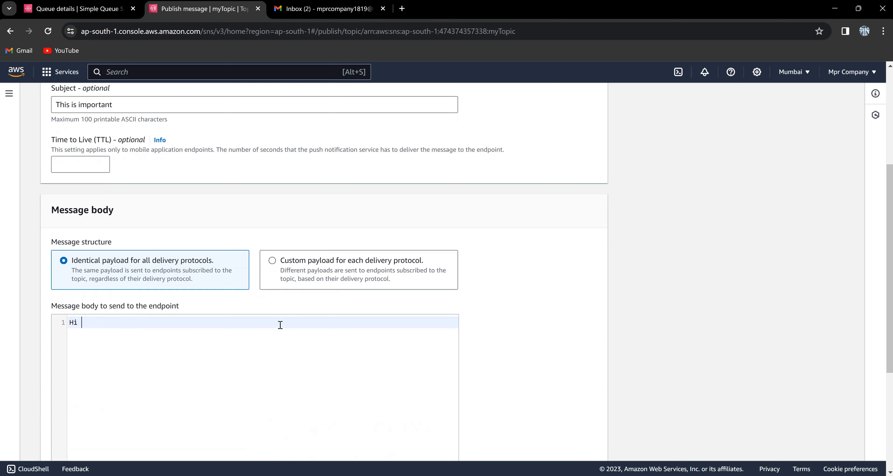
text(This is )
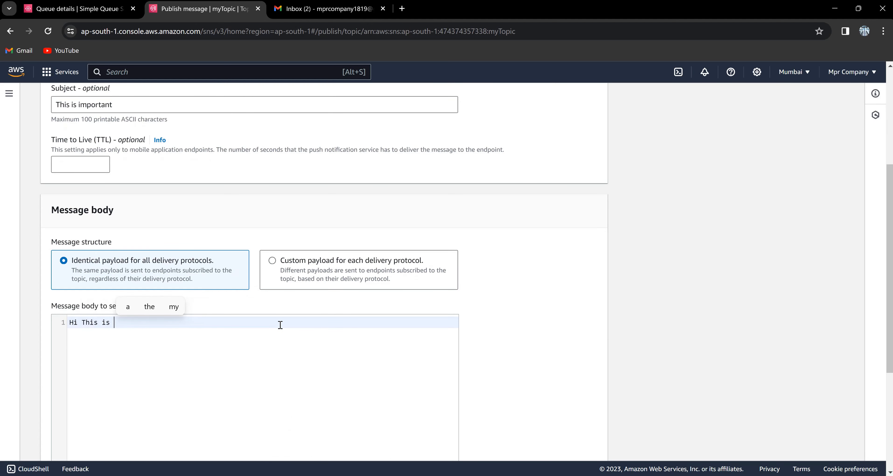
text(Masky )
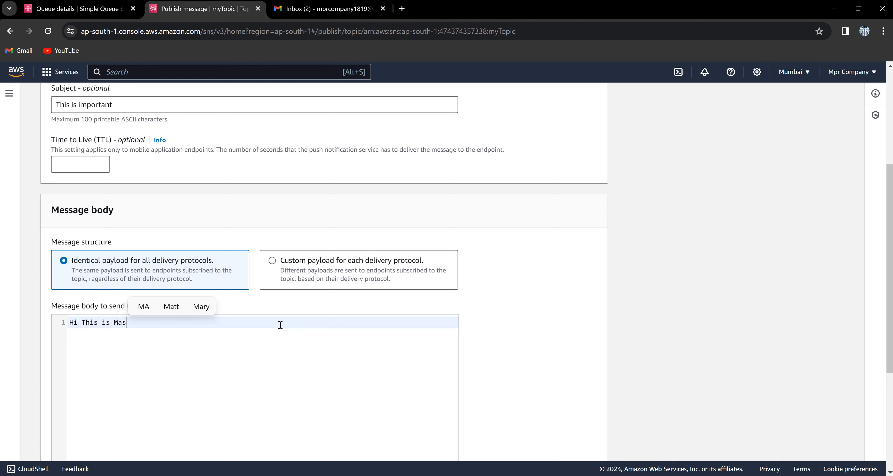
text(Bo)
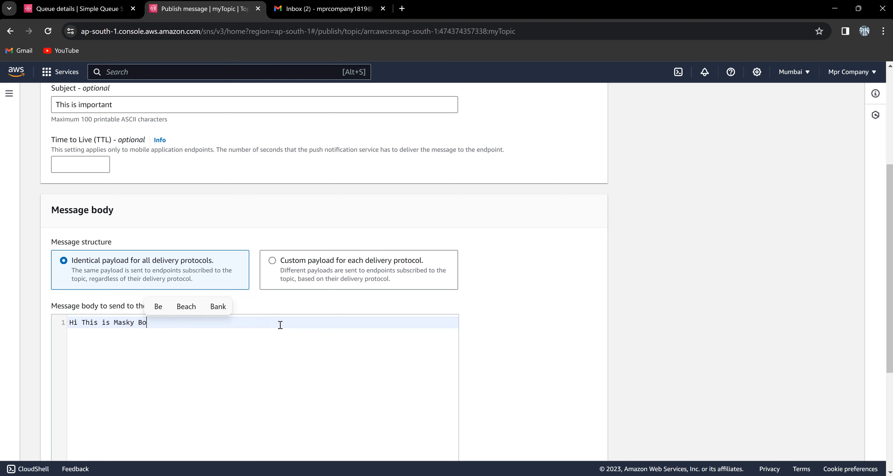
text(iii !!!)
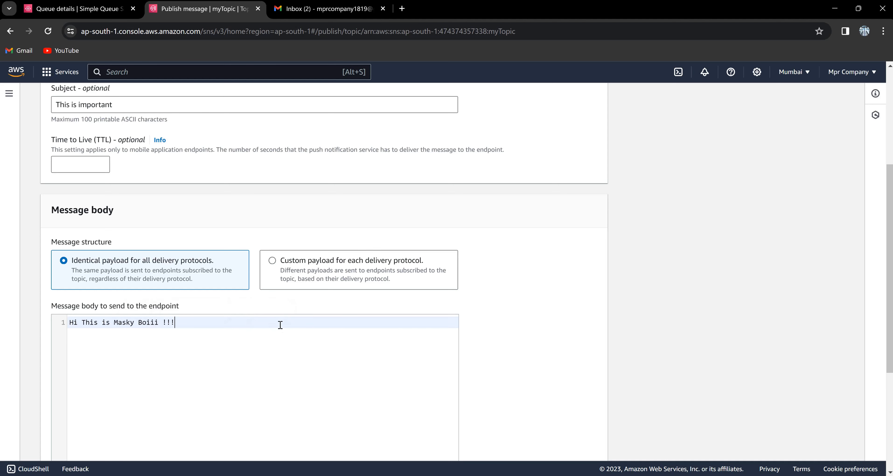
scroll(280, 325, down, 4)
key(Return)
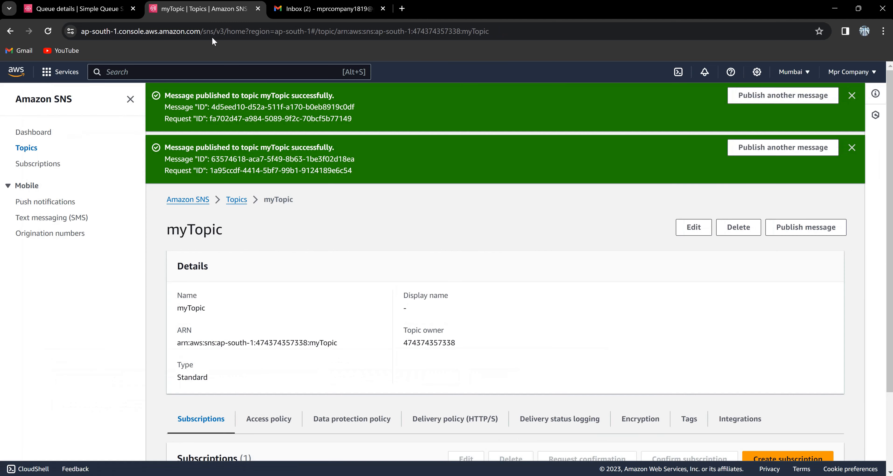
Back on myQueue, view the polled messages: the 19-byte greeting and new 964-byte message.
click(114, 5)
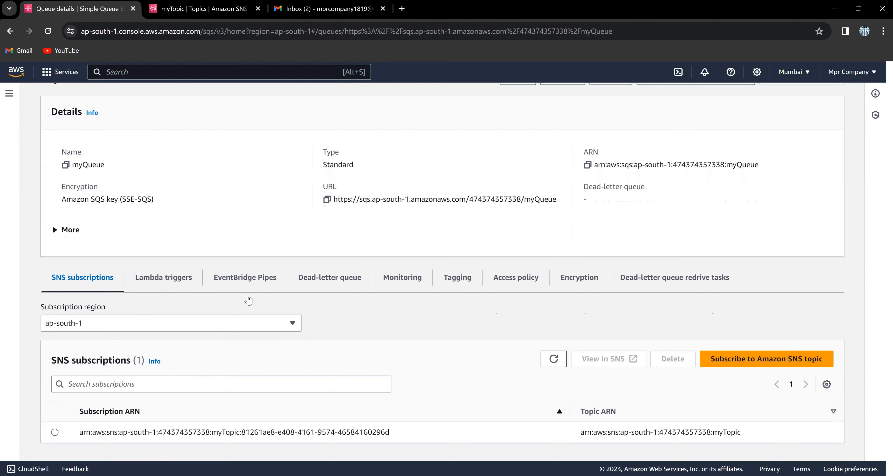
scroll(248, 300, up, 2)
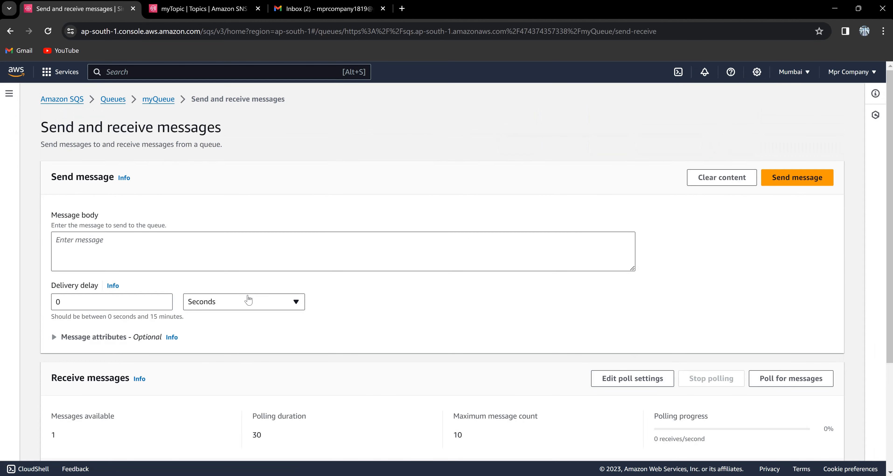
scroll(248, 299, down, 4)
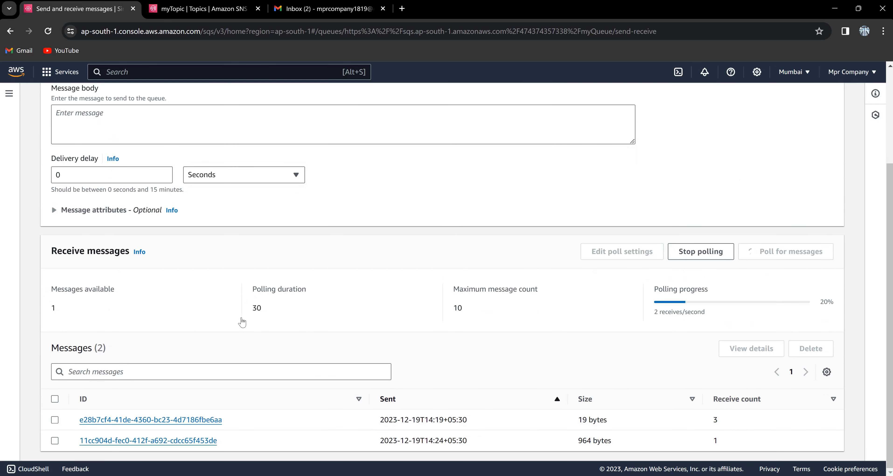
Inspect the 964-byte message's Subject, Message, MessageId and TopicArn fields, then close its details.
click(150, 442)
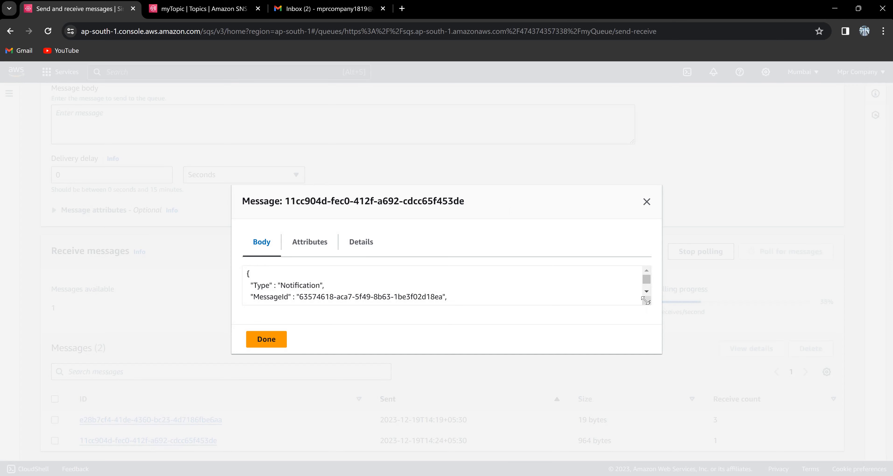
drag(646, 300, 647, 403)
right_click(647, 404)
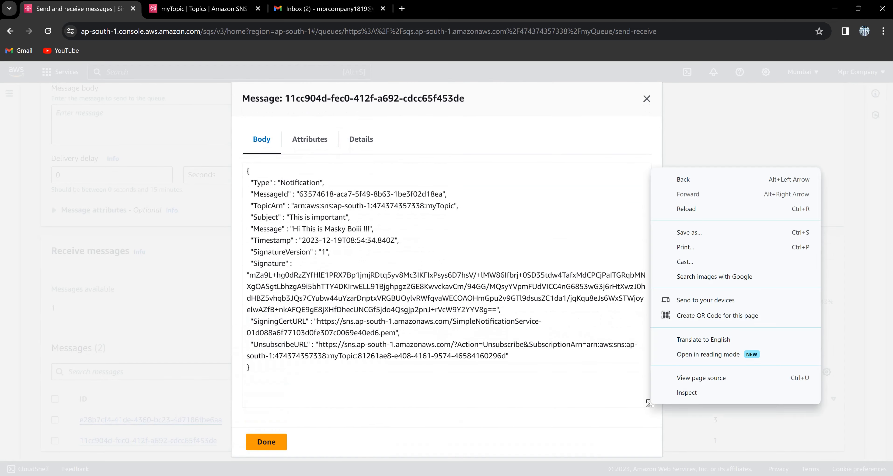
click(522, 211)
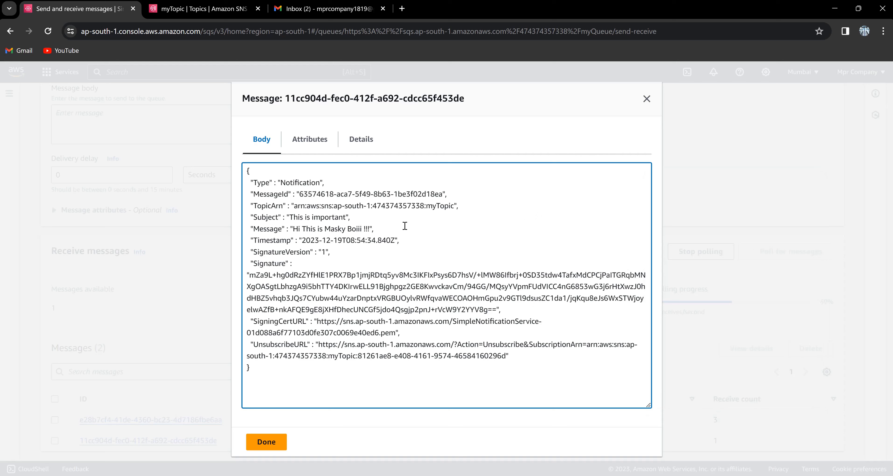
drag(385, 228, 244, 216)
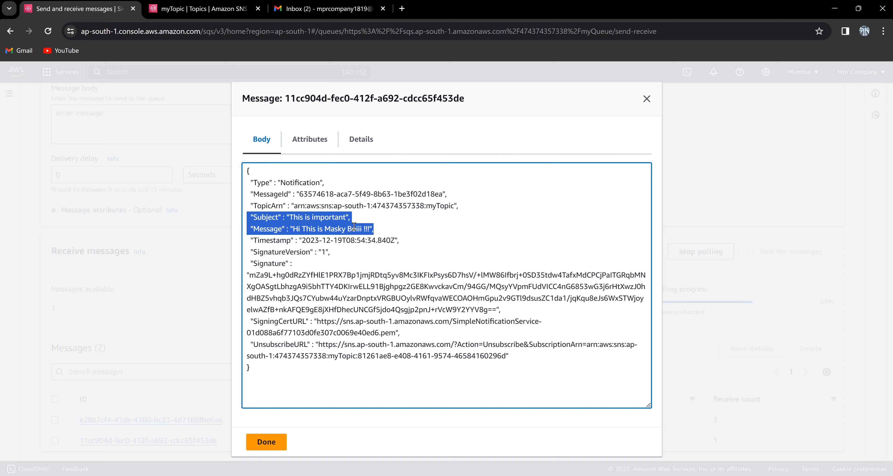
click(474, 196)
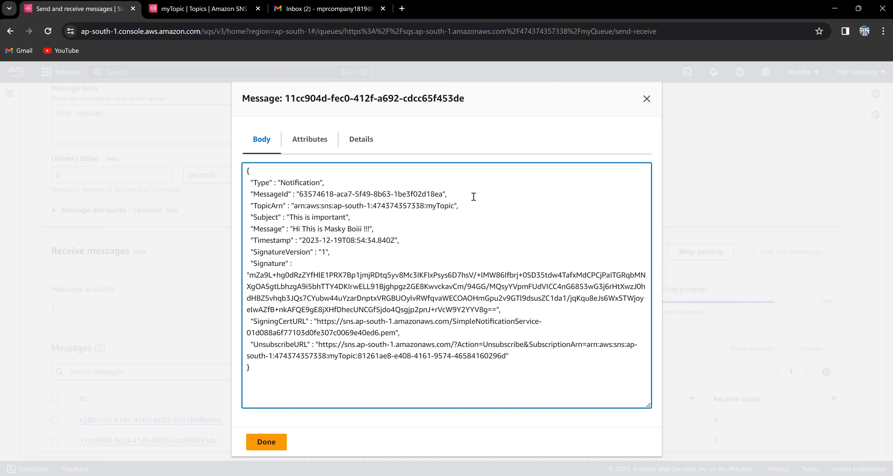
drag(464, 209, 236, 203)
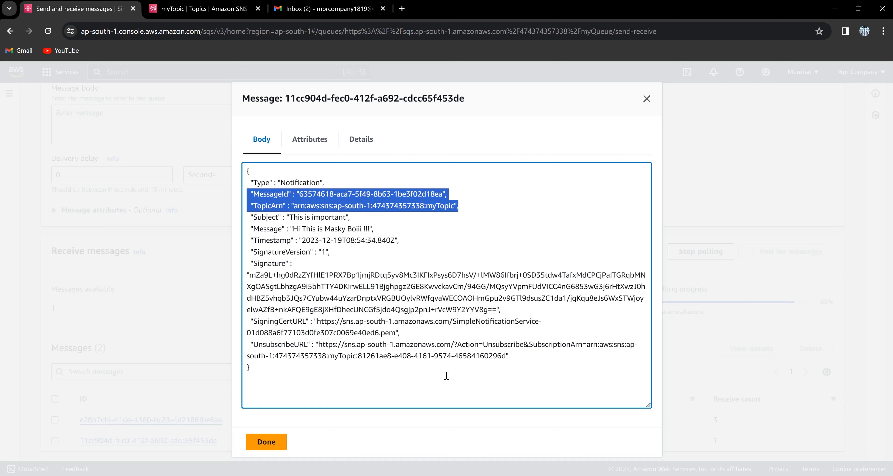
click(471, 373)
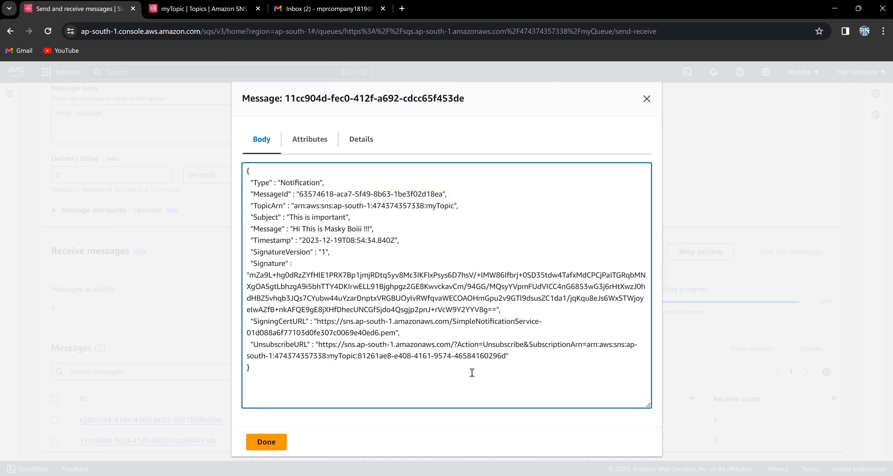
click(274, 439)
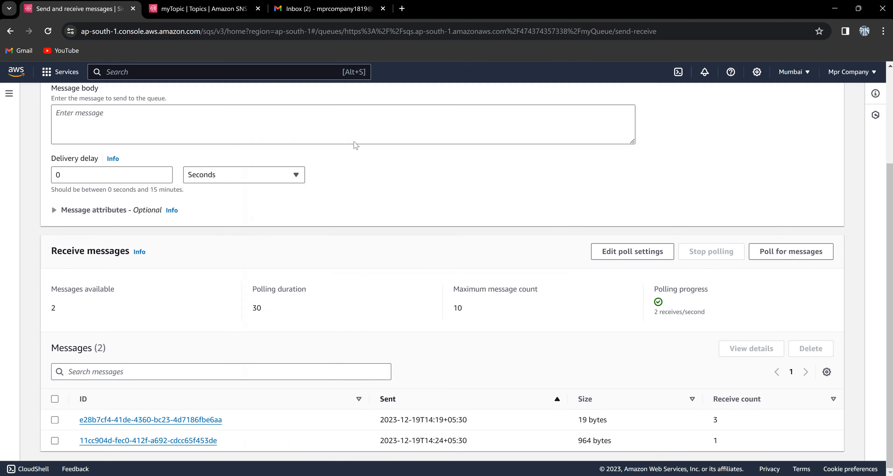
On myTopic, dismiss both publish success banners and start a new subscription.
click(227, 14)
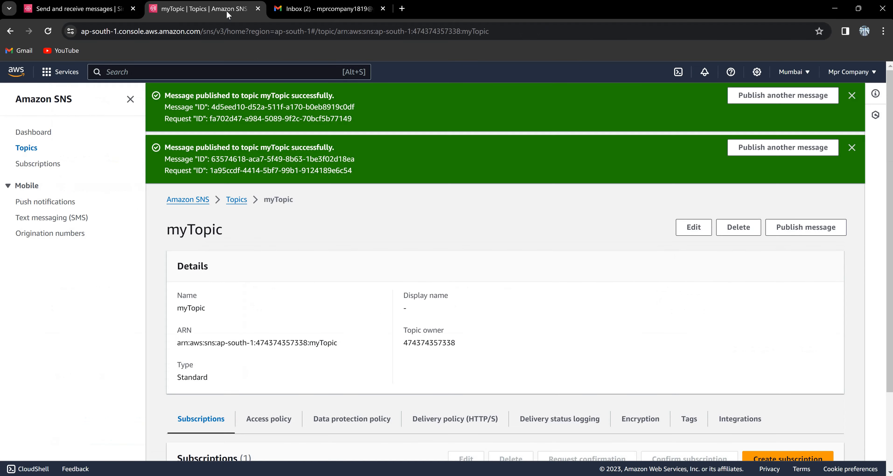
click(851, 97)
click(852, 96)
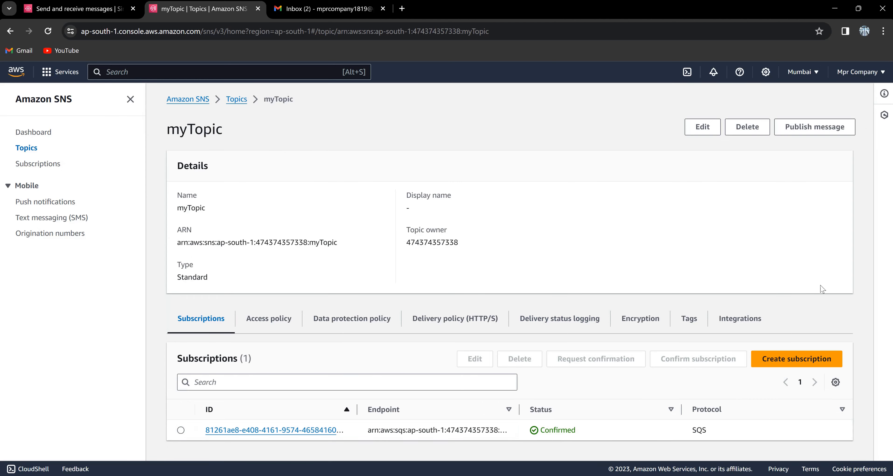
click(774, 360)
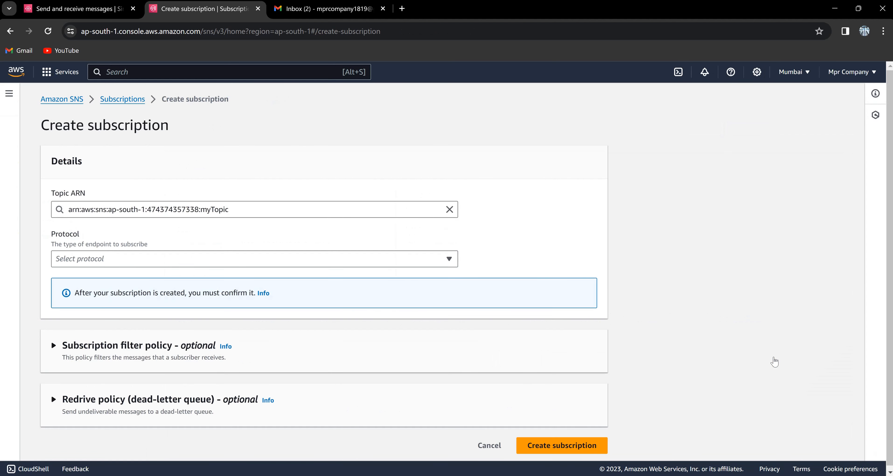
Create an Email-protocol subscription to myTopic with the Gmail address as the endpoint.
click(451, 262)
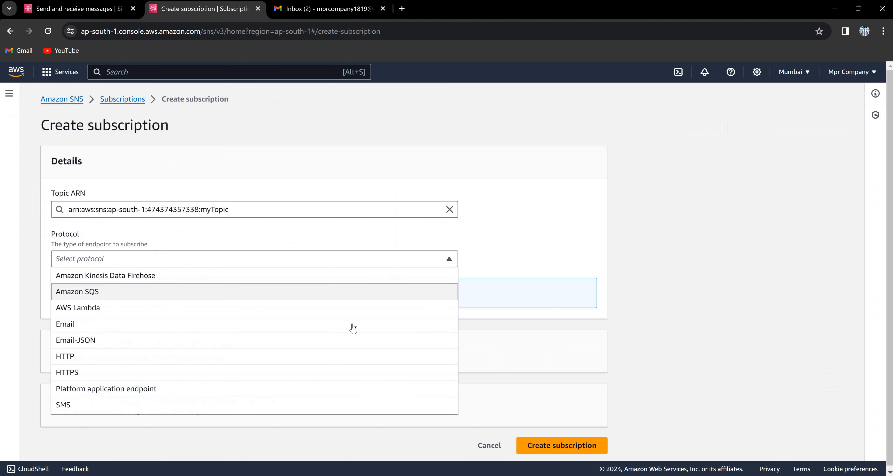
click(343, 322)
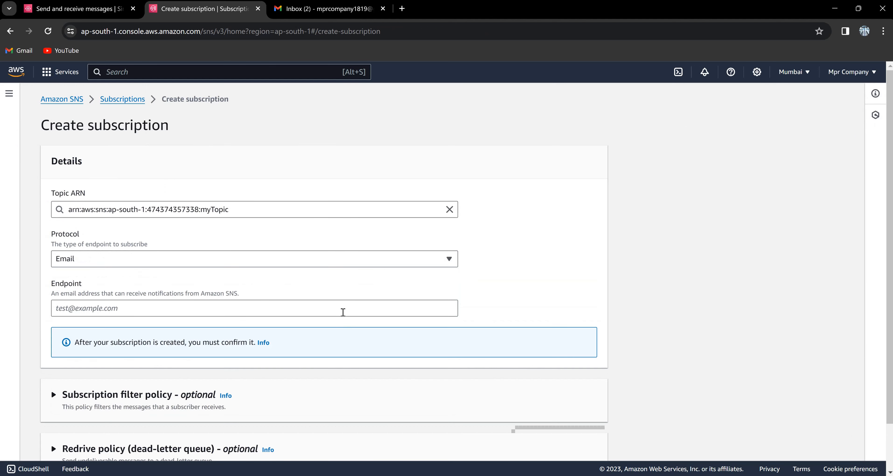
click(343, 309)
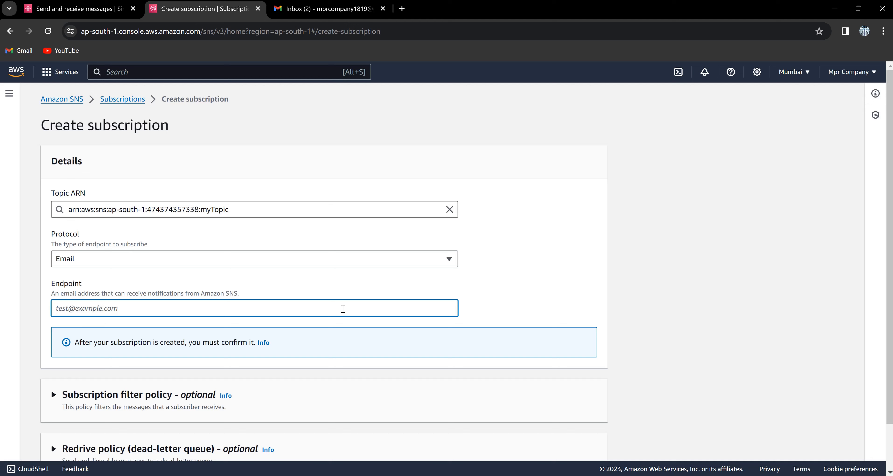
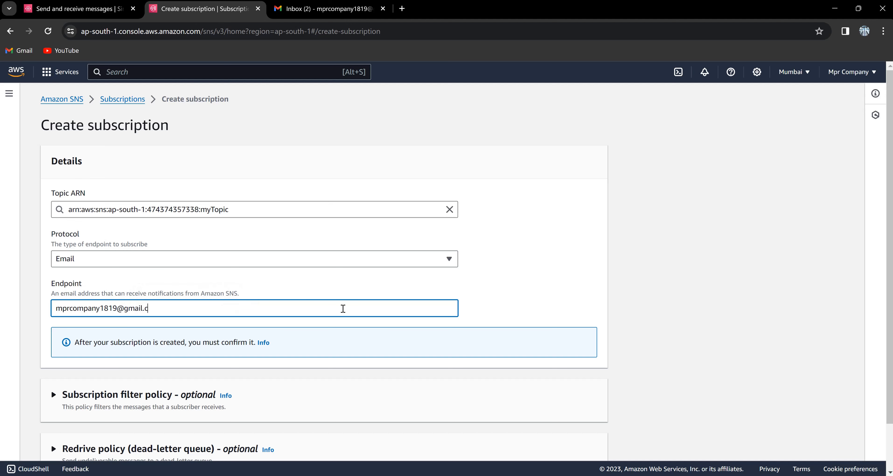
scroll(343, 308, down, 2)
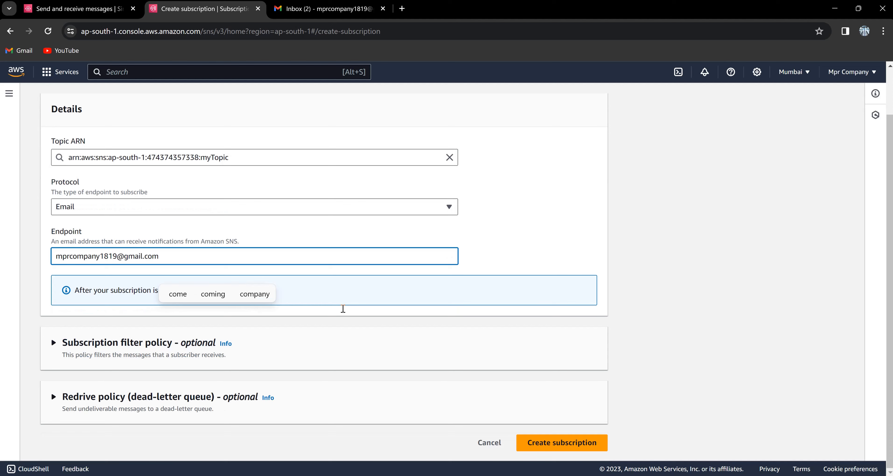
key(Return)
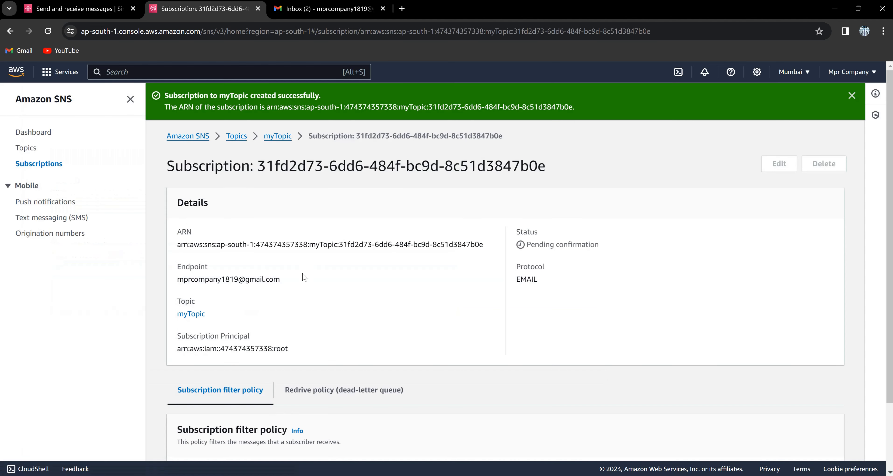
Return via breadcrumb to myTopic and view its SQS and pending Email subscriptions.
scroll(305, 276, down, 2)
scroll(304, 276, up, 2)
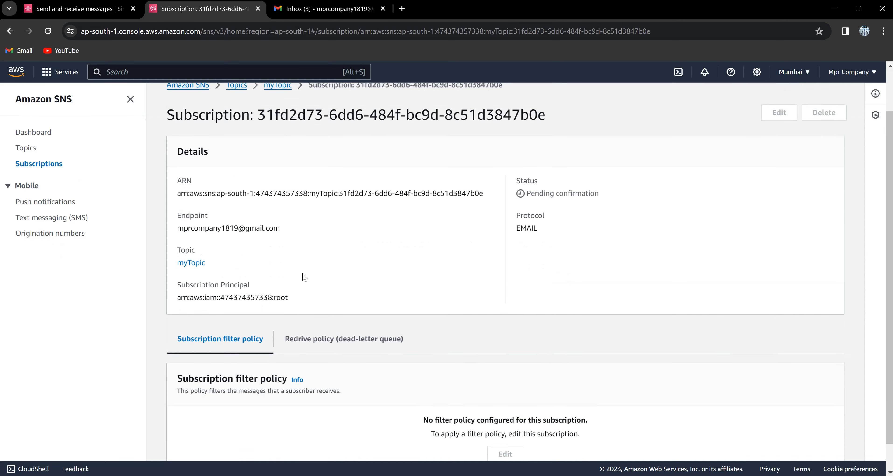
click(279, 136)
scroll(304, 276, down, 1)
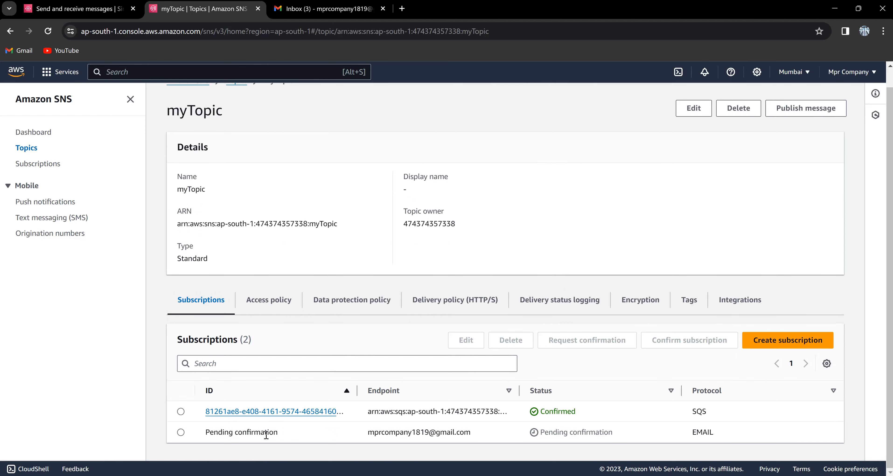
Confirm the subscription from Gmail's AWS Notification - Subscription Confirmation email, then return to SNS.
click(311, 9)
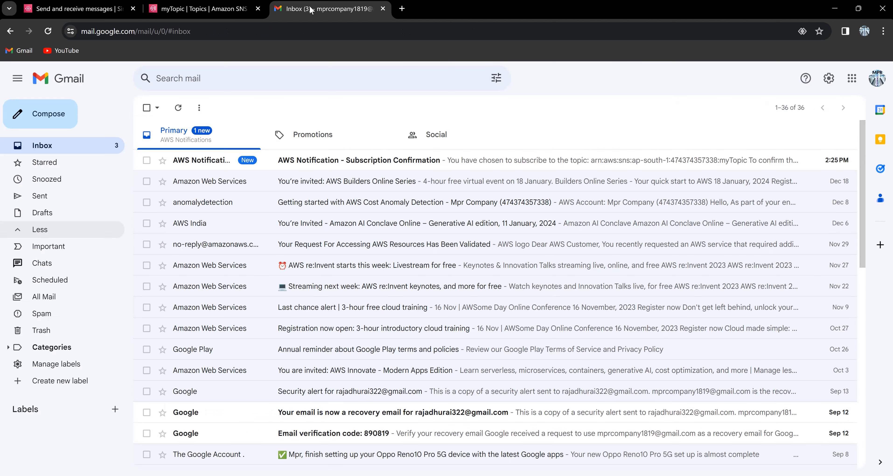
click(343, 166)
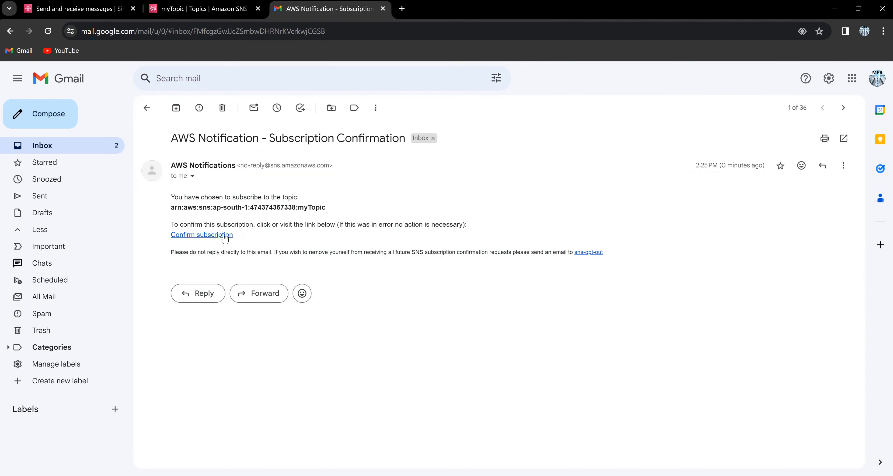
click(202, 235)
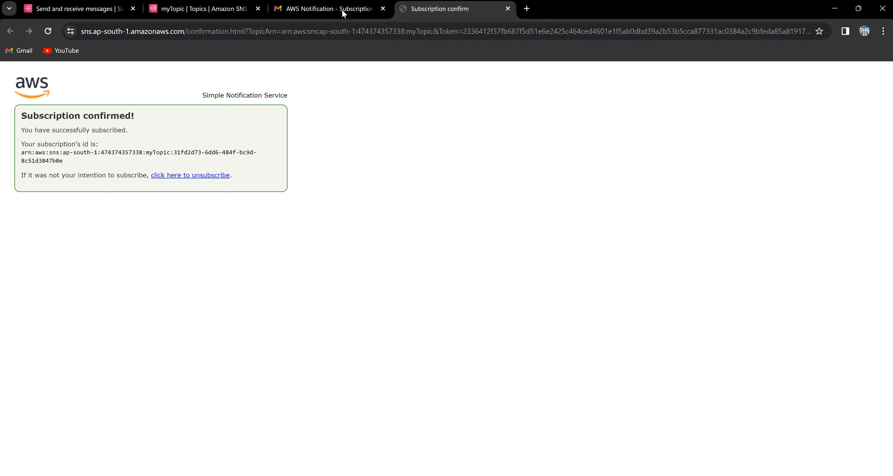
click(238, 6)
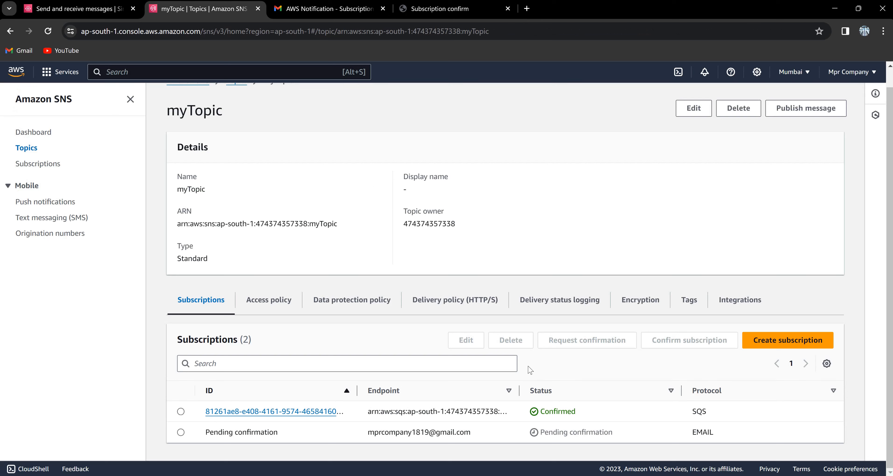
Refresh myTopic and start a new message with subject 'Hii this is important'.
key(F5)
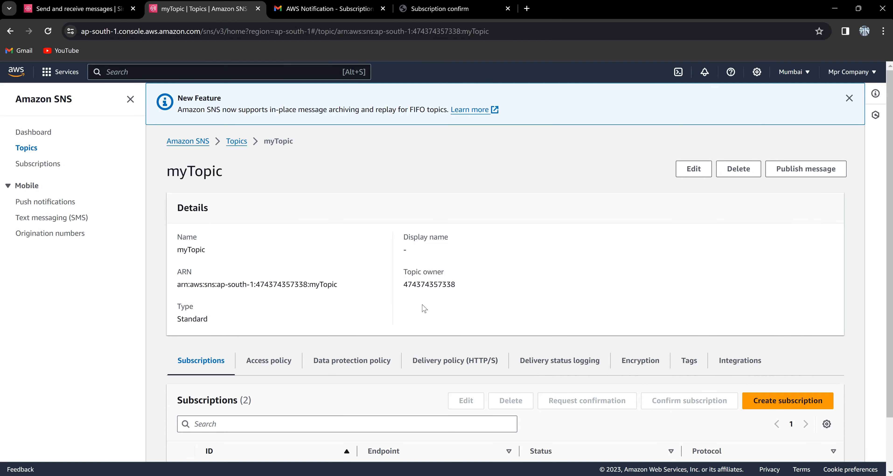
scroll(423, 308, down, 2)
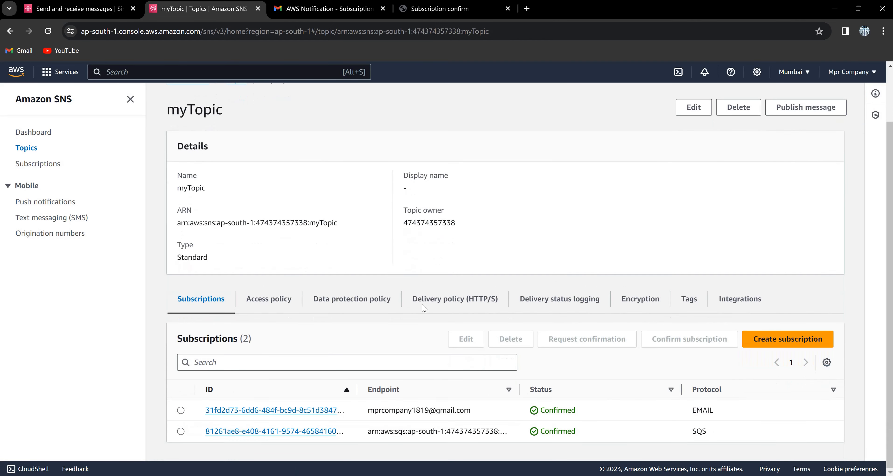
scroll(424, 308, up, 2)
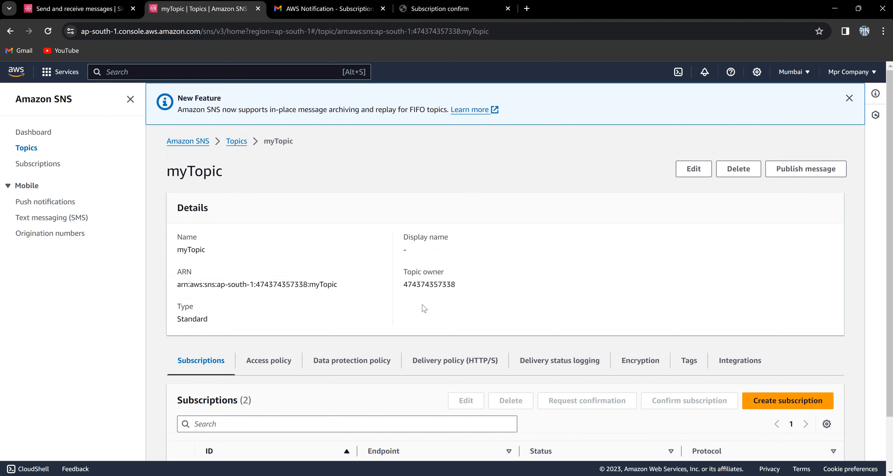
click(805, 168)
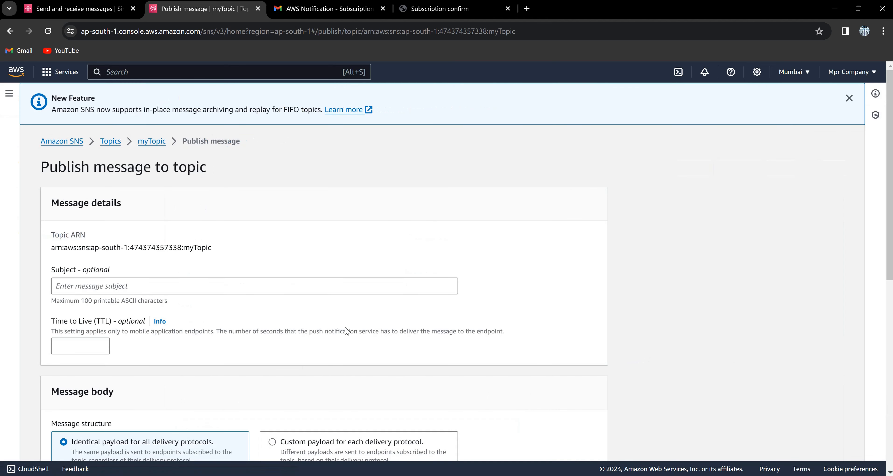
click(335, 293)
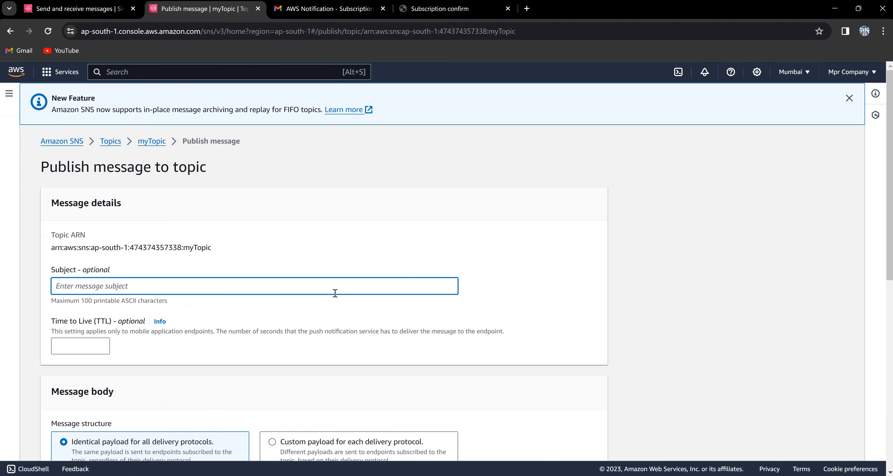
text(Hi)
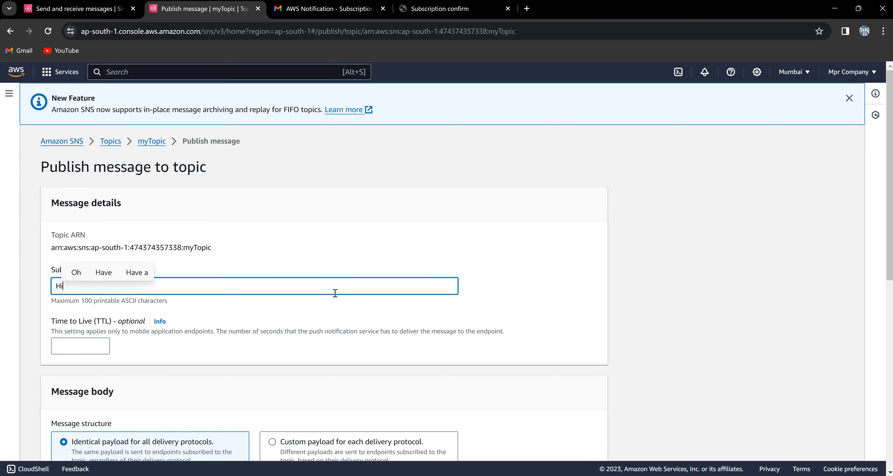
text(i thi)
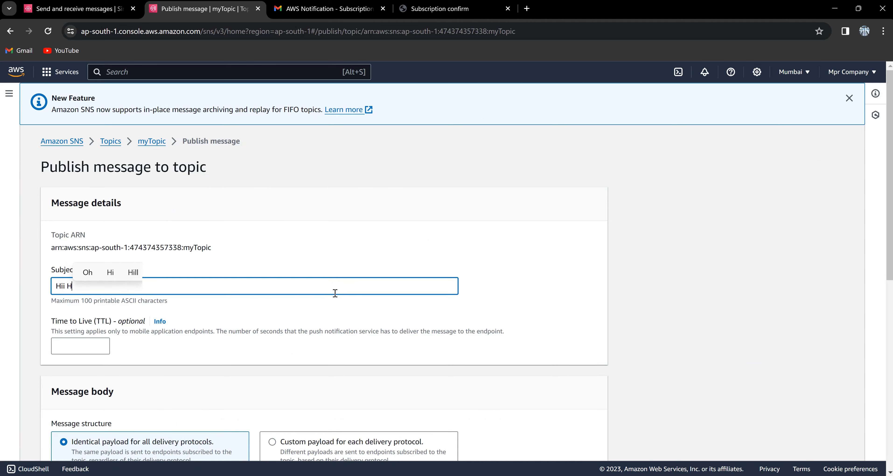
text(s is impoe)
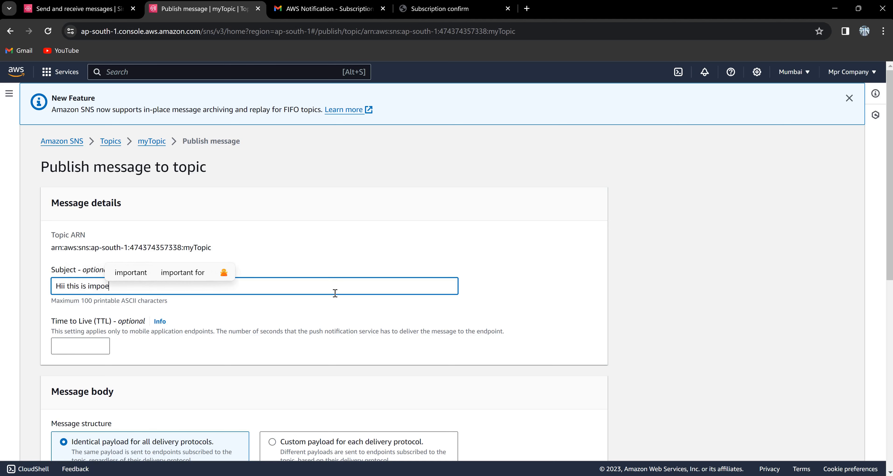
key(BackSpace)
text(rtant)
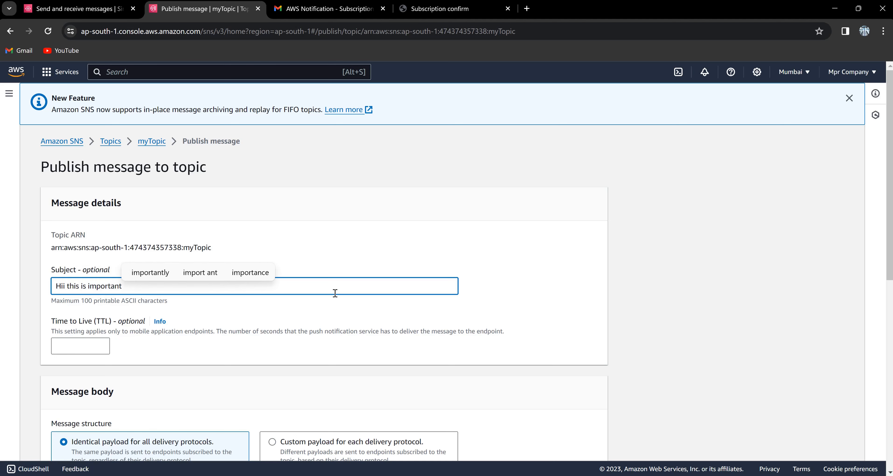
Enter the body 'Masky boiii is available!!!' and publish the message.
scroll(335, 293, down, 7)
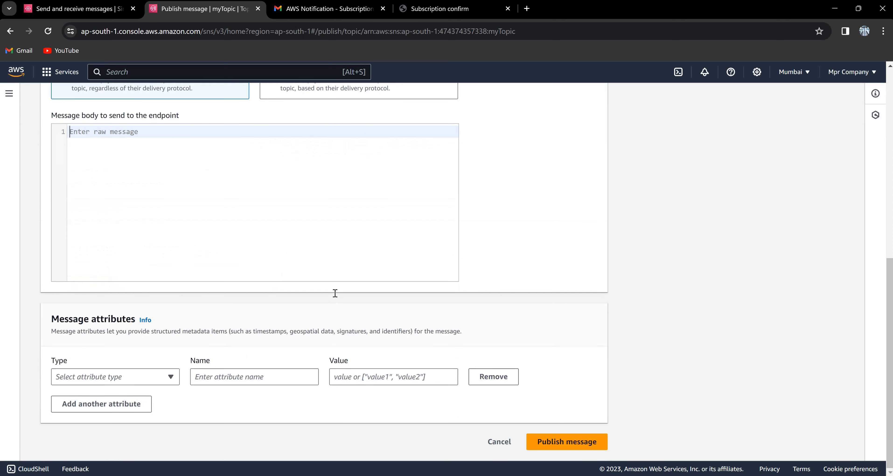
text(Ma)
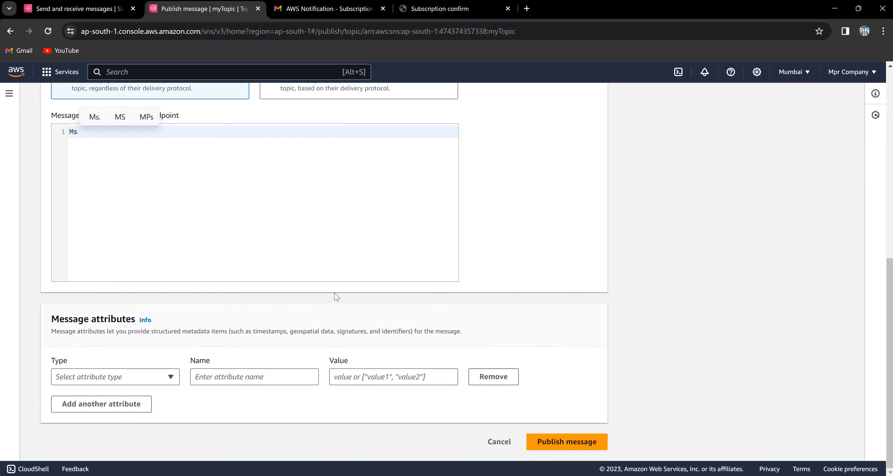
text(sky bo)
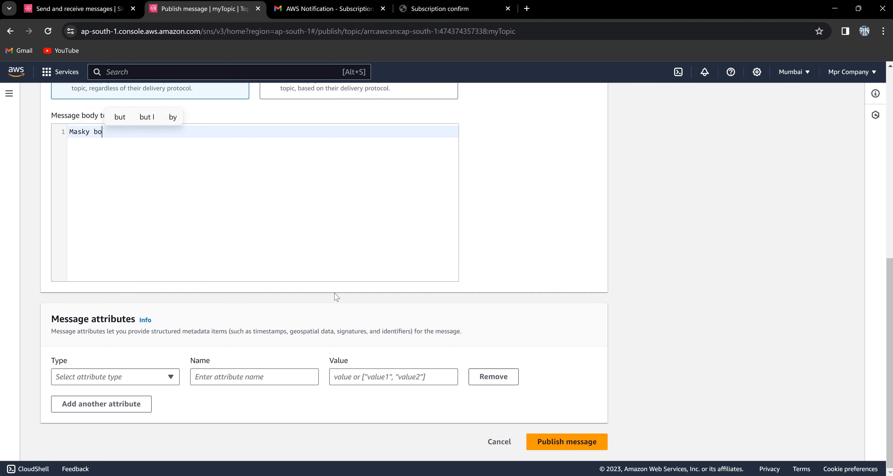
text(iii is ava)
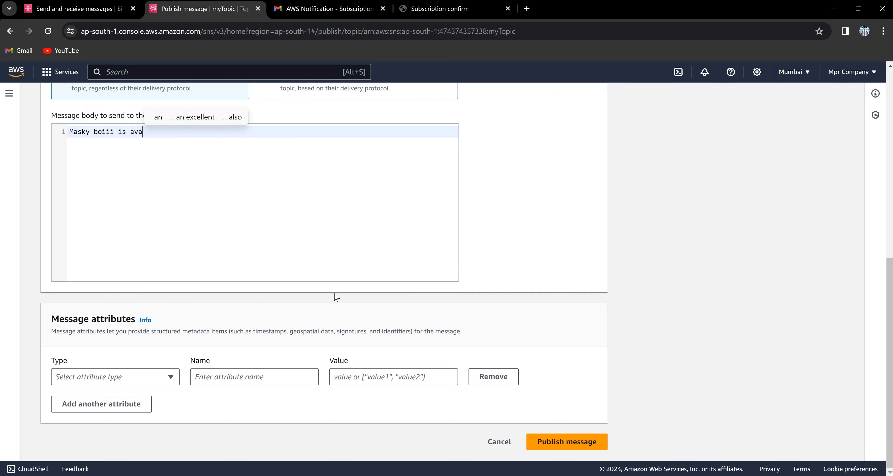
text(ila)
key(Up)
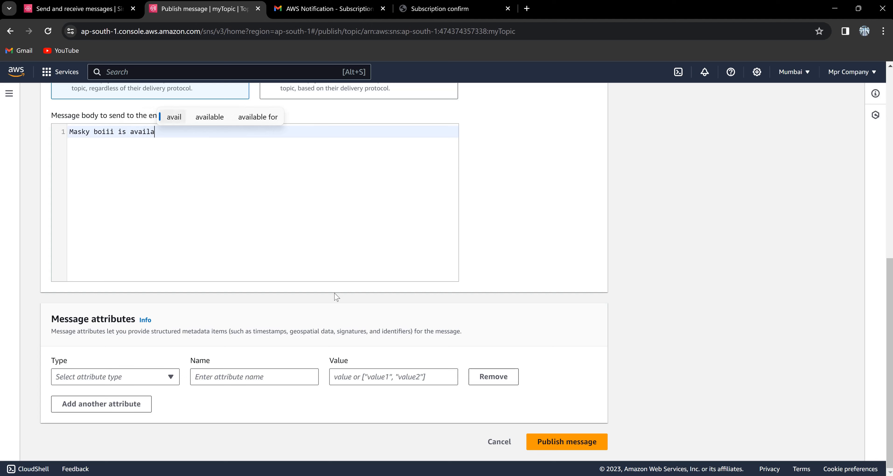
key(Right)
key(Return)
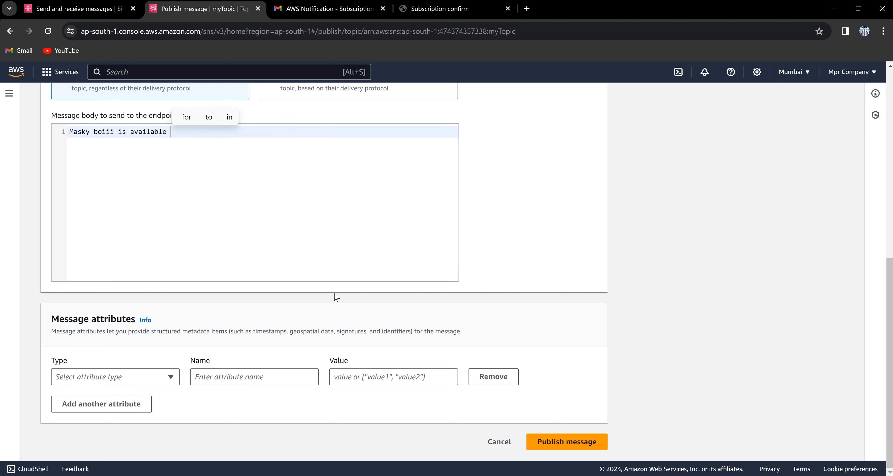
text(!!!)
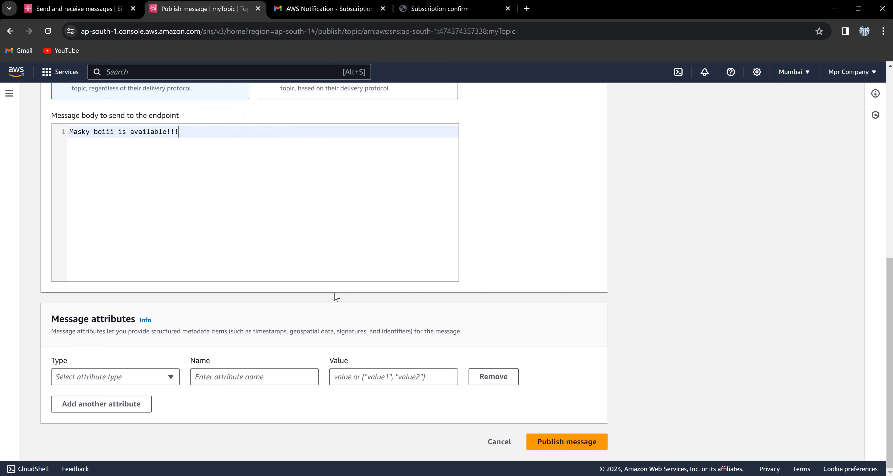
key(Return)
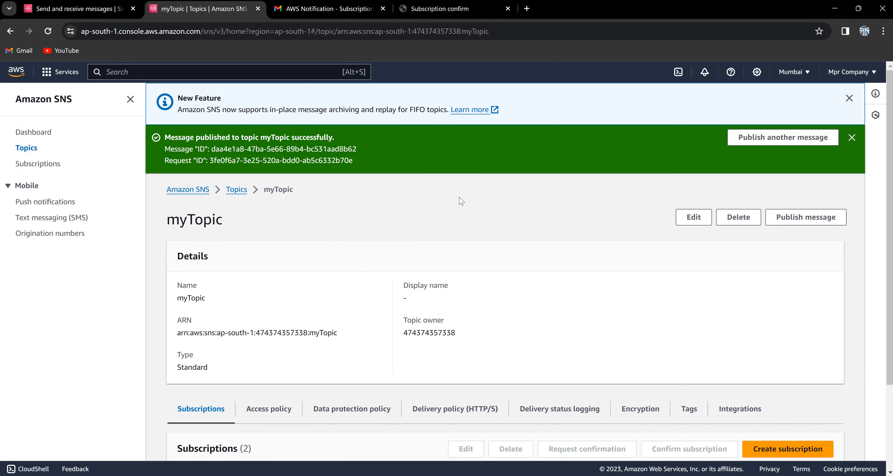
Poll myQueue and check the third 969-byte message's subject and body, then close it.
click(95, 14)
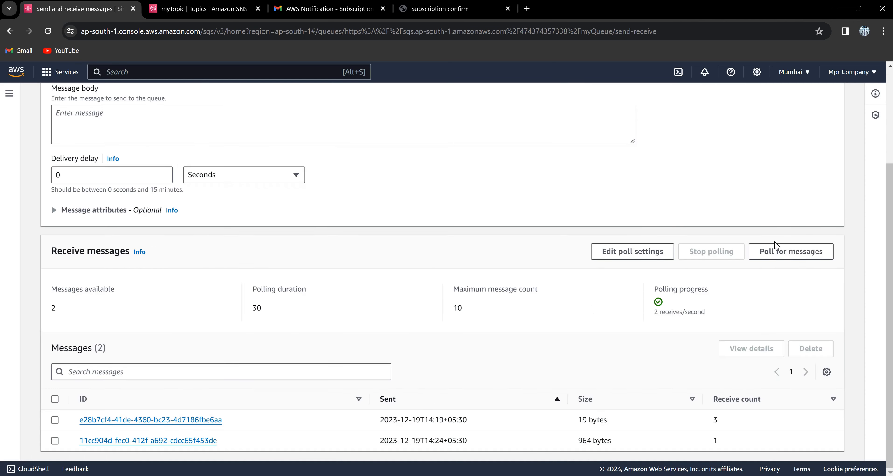
click(777, 251)
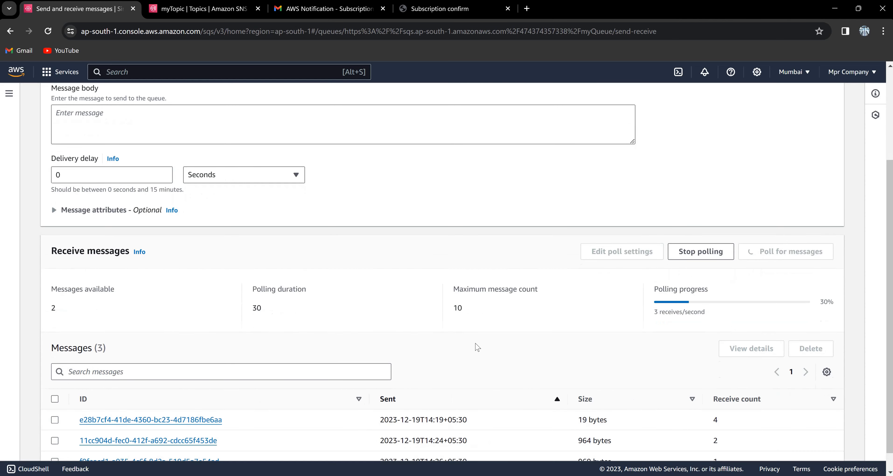
scroll(478, 347, down, 1)
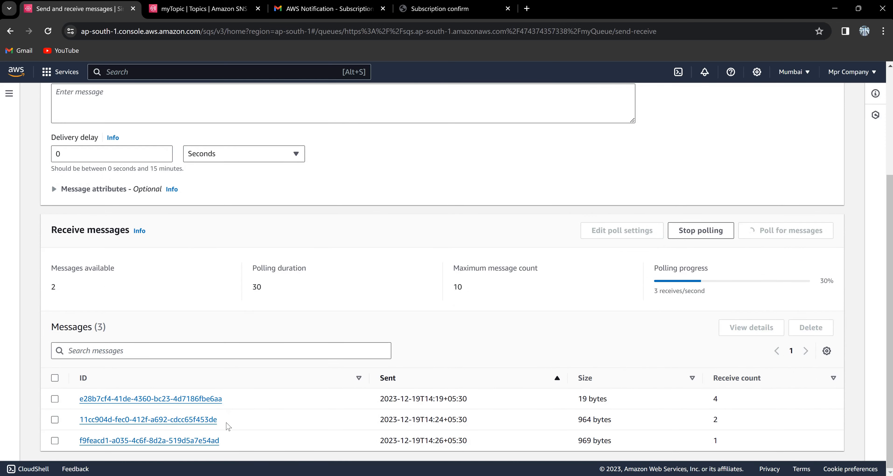
click(210, 441)
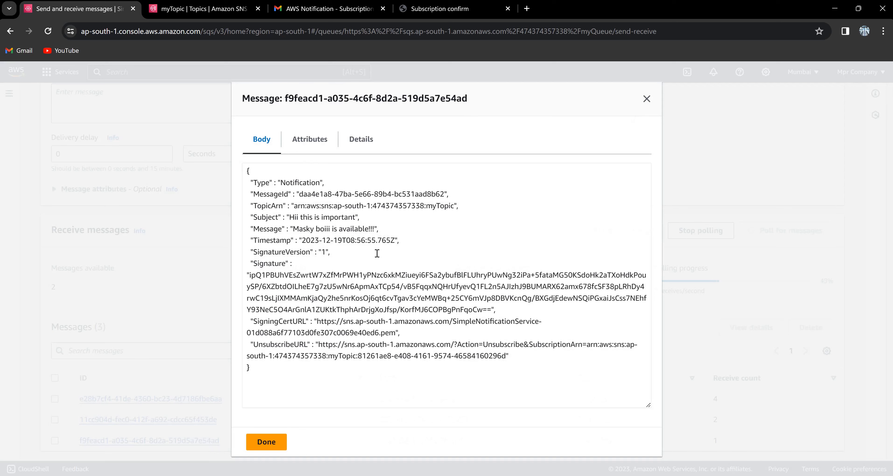
drag(398, 225, 245, 217)
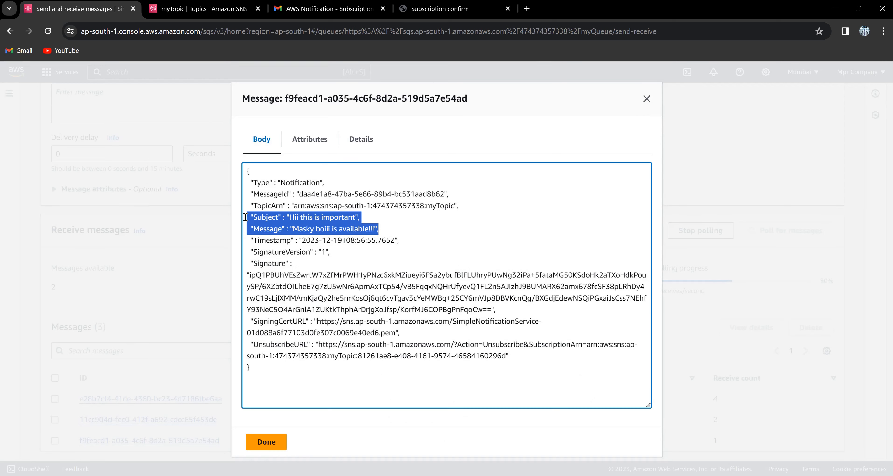
click(652, 103)
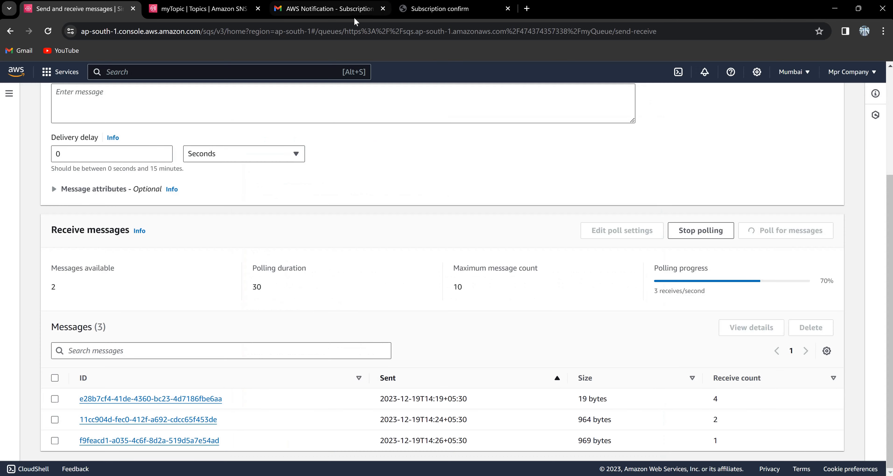
In Gmail Promotions, open the AWS Notifications email 'Hii this is important' reading 'Masky boiii is available!!!'.
click(341, 12)
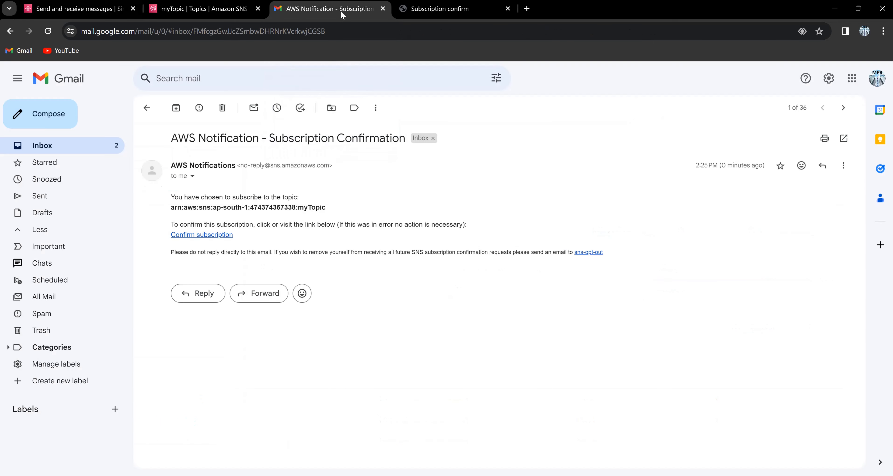
click(147, 107)
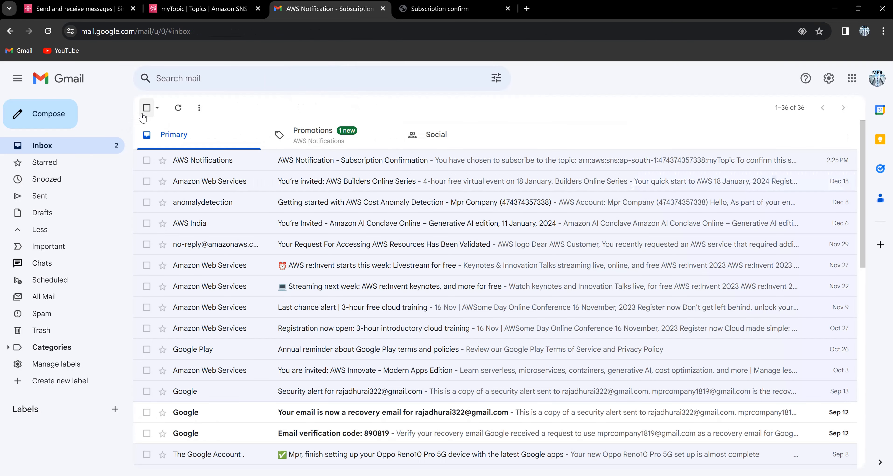
click(306, 135)
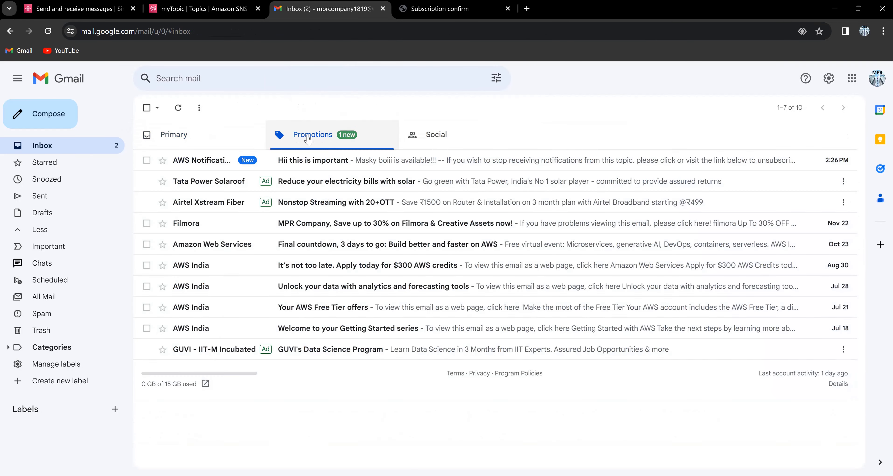
click(322, 169)
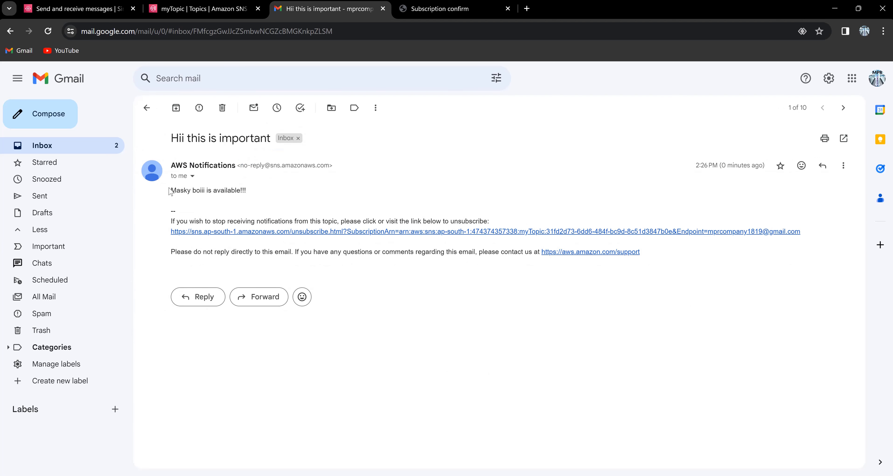
drag(170, 191, 267, 191)
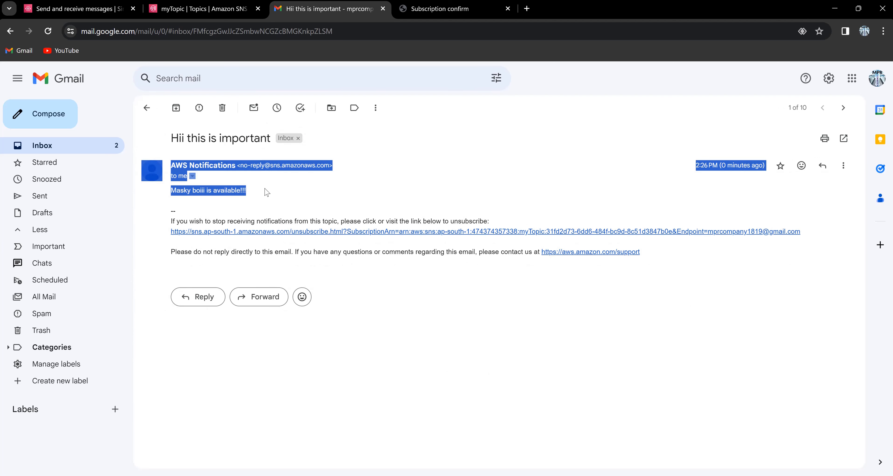
click(287, 194)
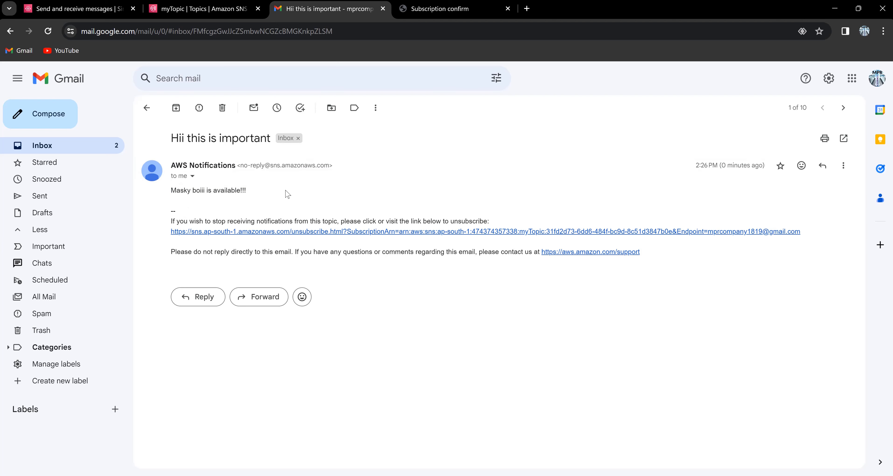
From the SQS Queues list, delete myQueue by typing 'confirm' in the confirmation field.
click(212, 8)
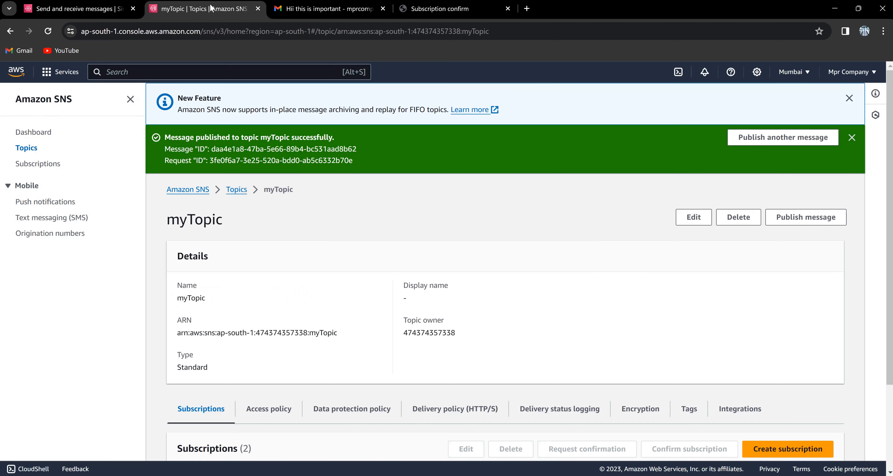
click(108, 7)
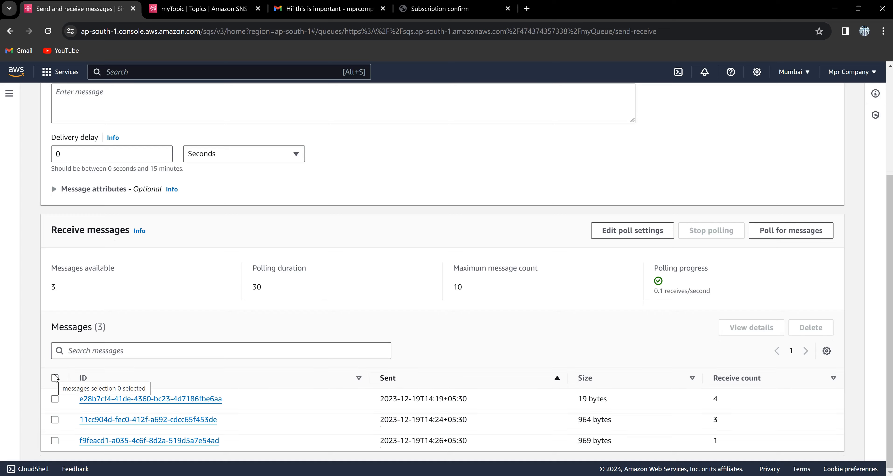
scroll(55, 378, up, 3)
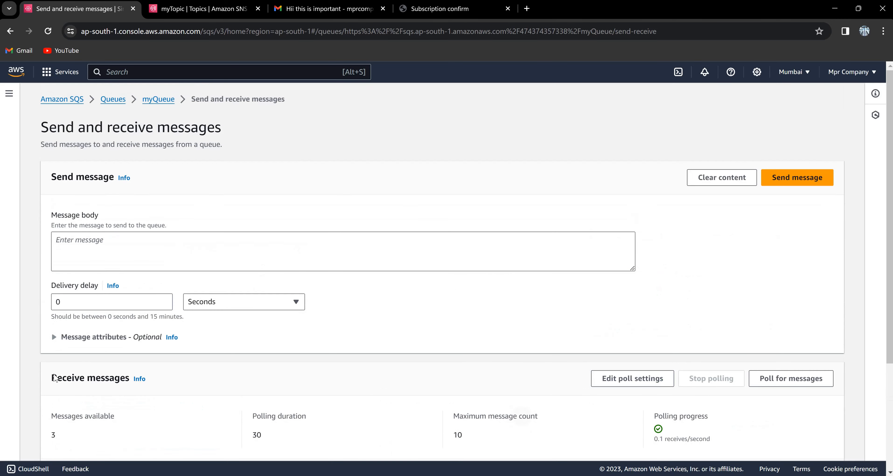
click(124, 103)
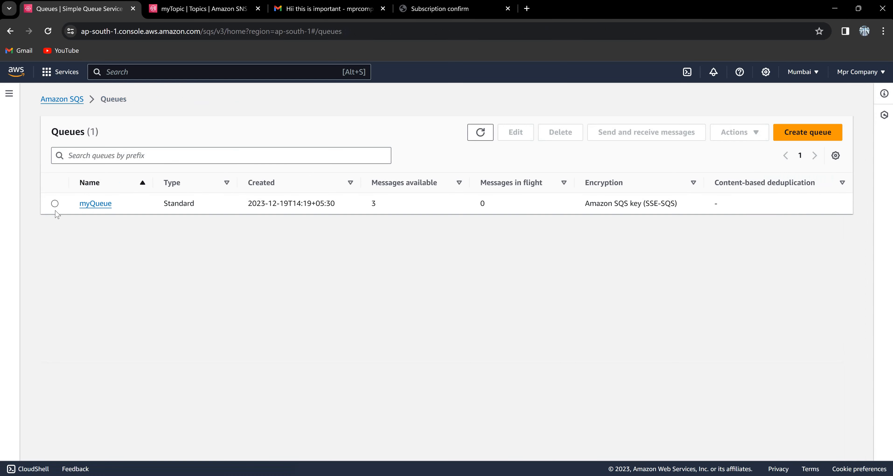
click(54, 203)
click(554, 136)
click(396, 305)
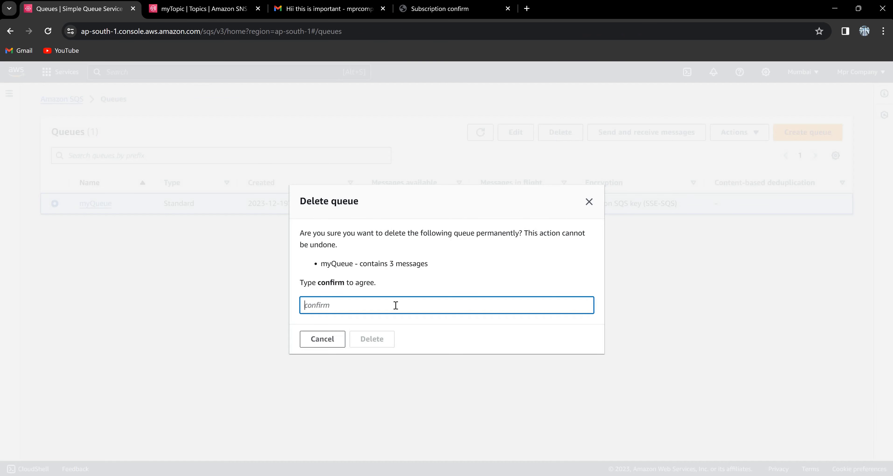
text(confirm)
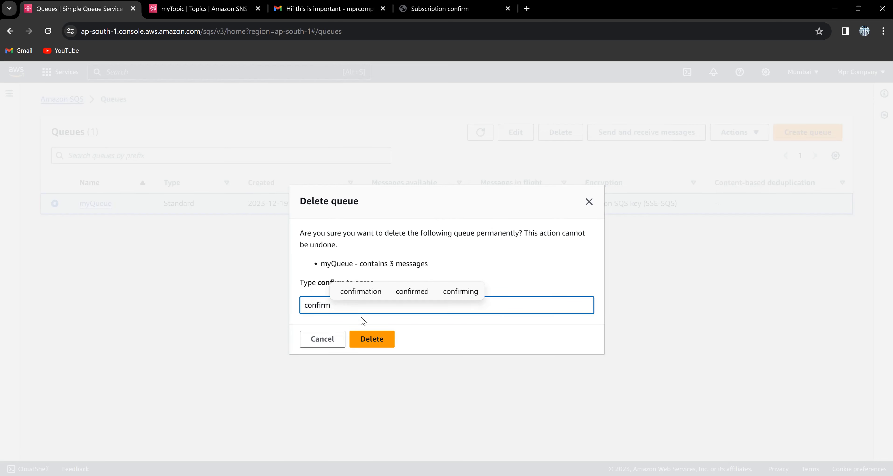
click(372, 339)
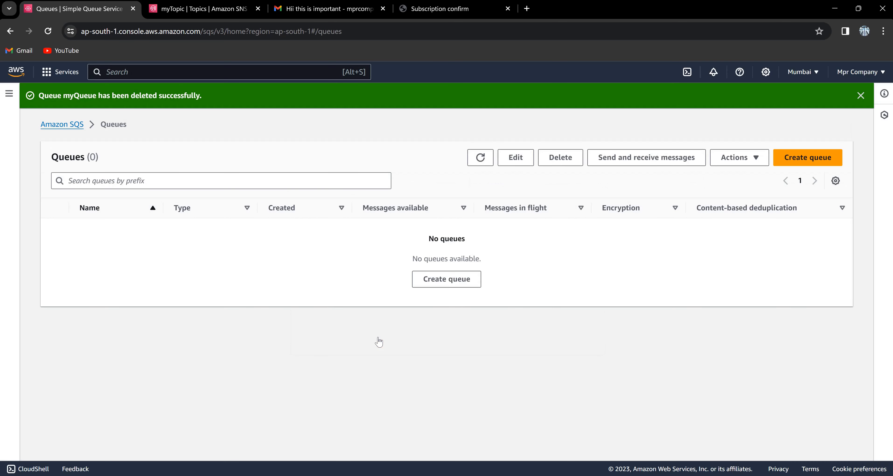
click(186, 14)
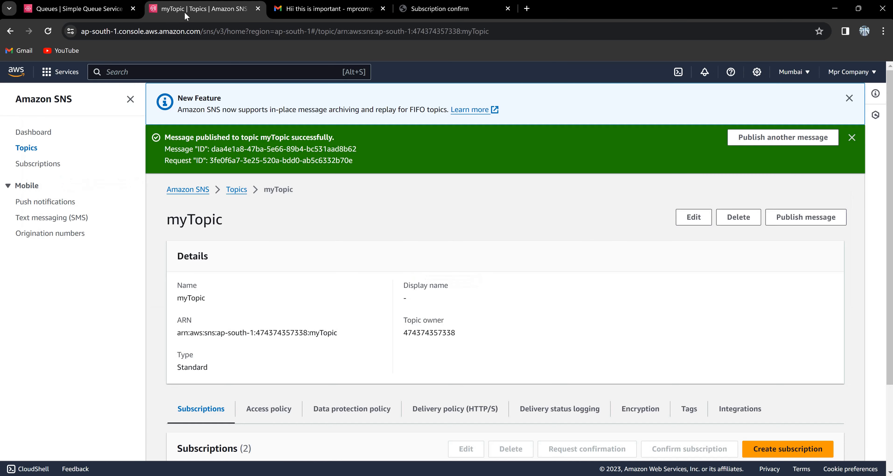
Delete myTopic from the SNS Topics list with the phrase 'delete me', leaving Topics (0), and dismiss the banners.
click(235, 190)
click(181, 244)
click(670, 179)
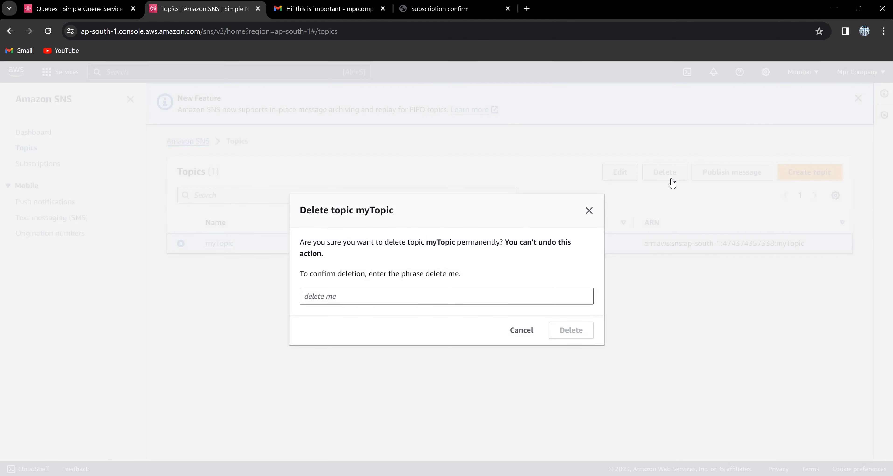
click(403, 298)
text(delete me)
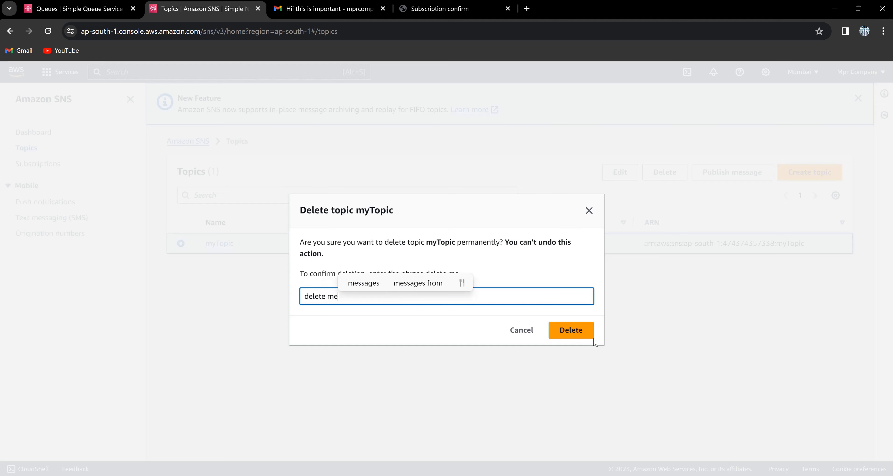
click(588, 338)
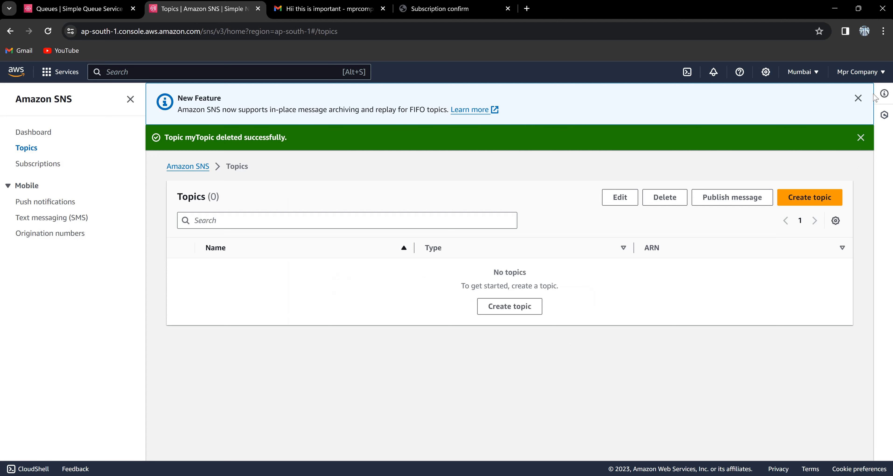
click(862, 99)
click(862, 97)
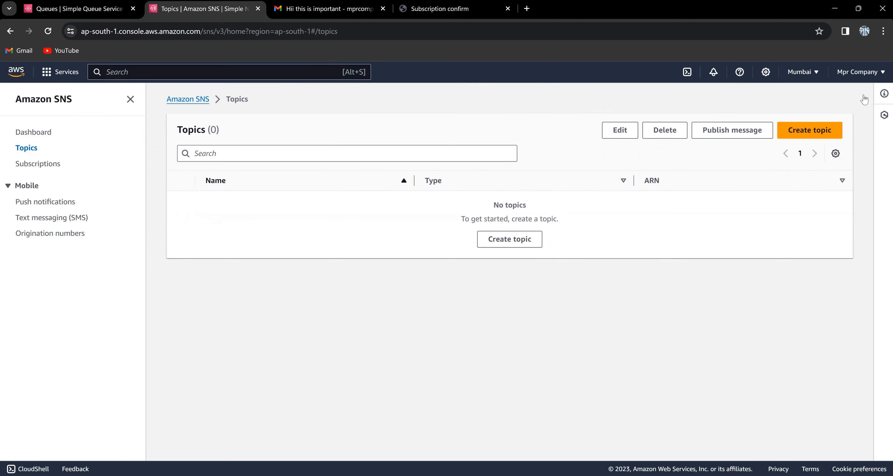